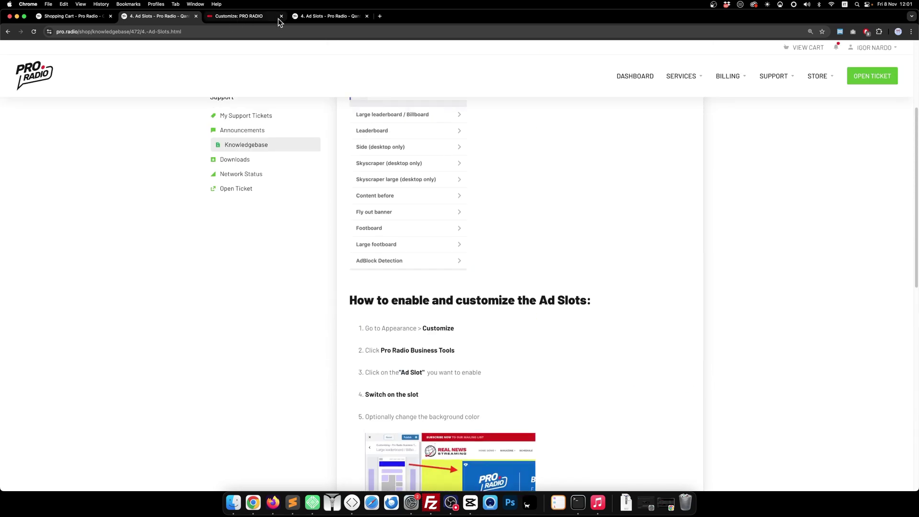
# Switch to the theme customizer and enable the Large leaderboard / Billboard ad slot under Pro Radio Business Tools.
pyautogui.click(248, 16)
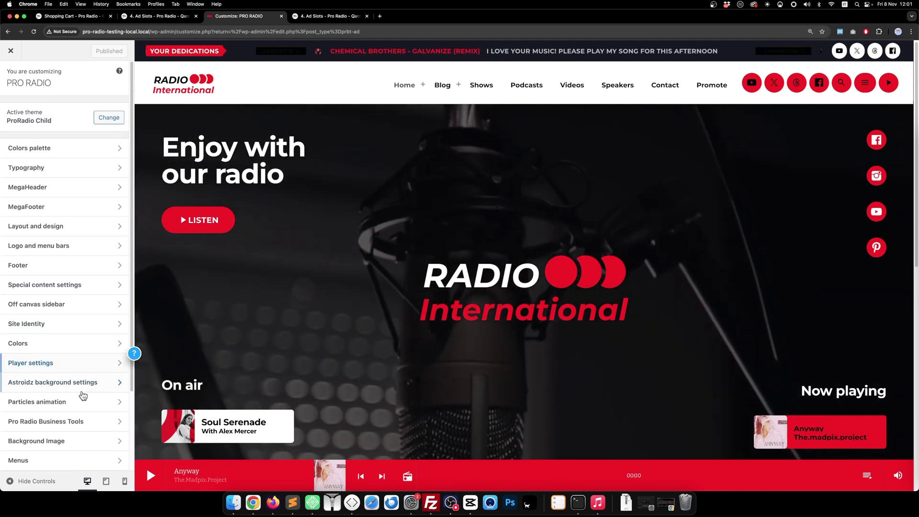
pyautogui.click(79, 421)
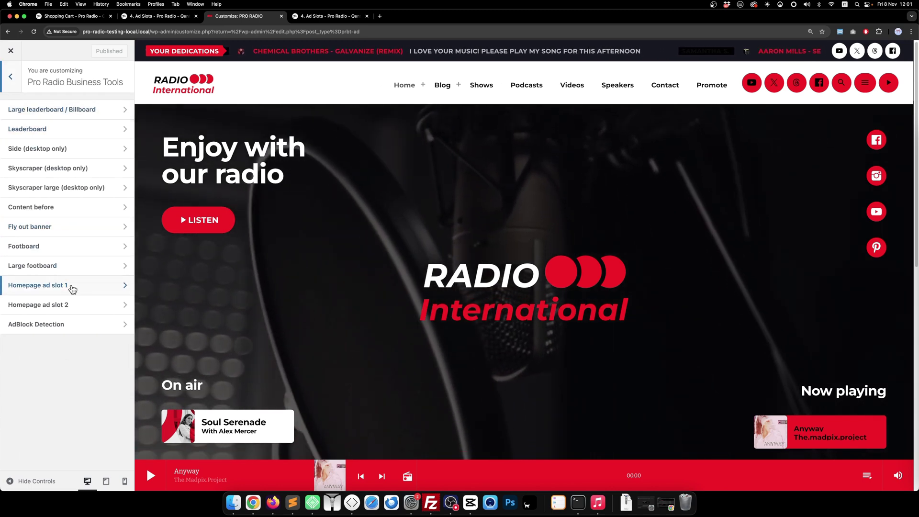
pyautogui.click(58, 110)
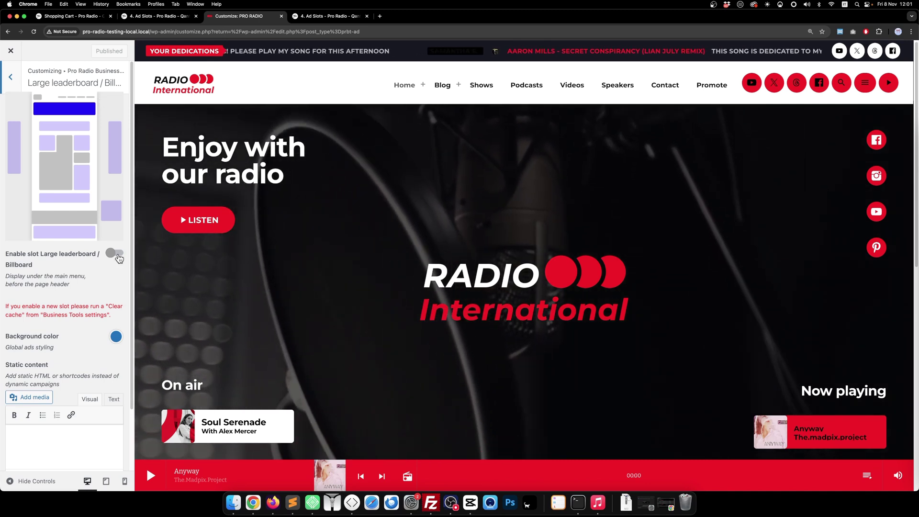
pyautogui.moveTo(6, 306); pyautogui.dragTo(113, 315)
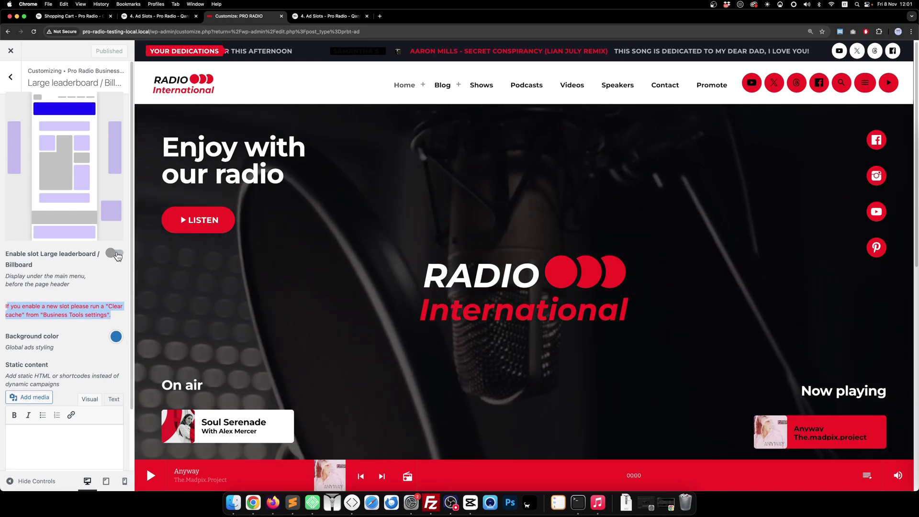
pyautogui.click(37, 315)
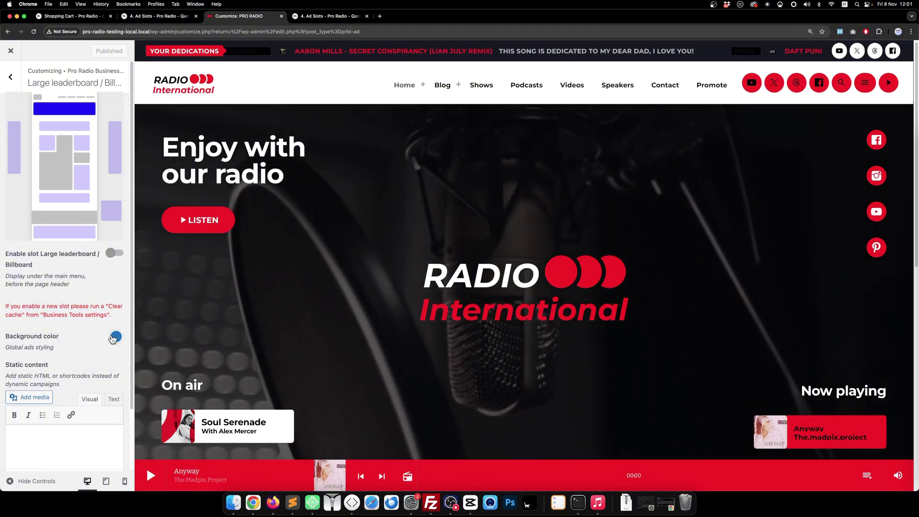
pyautogui.scroll(-3, 36, 329)
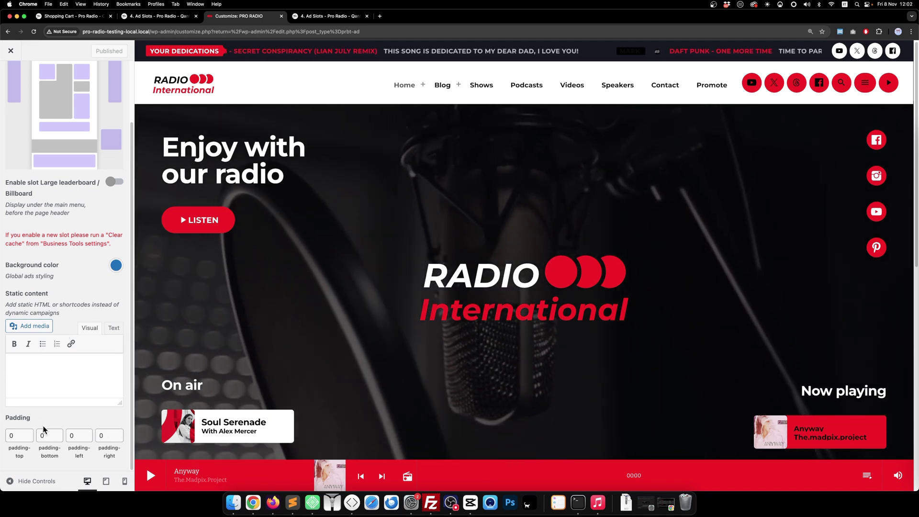
pyautogui.scroll(3, 43, 429)
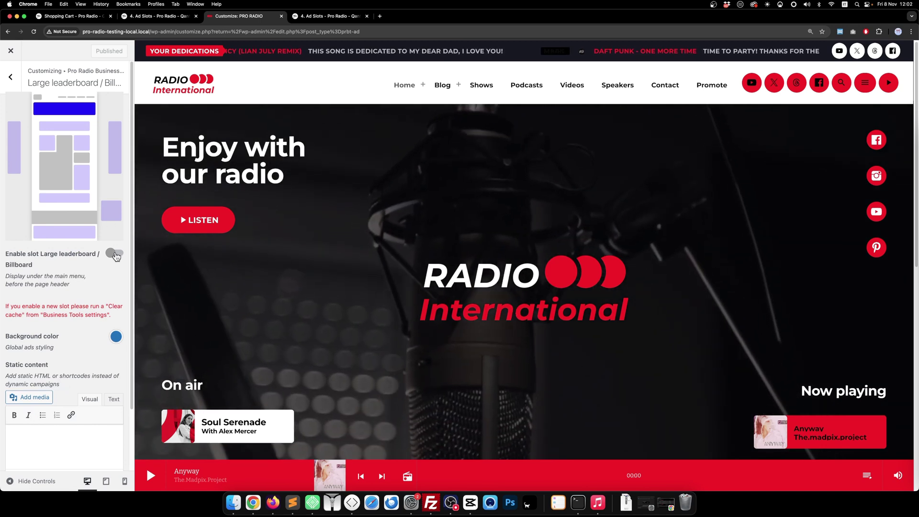
pyautogui.click(115, 255)
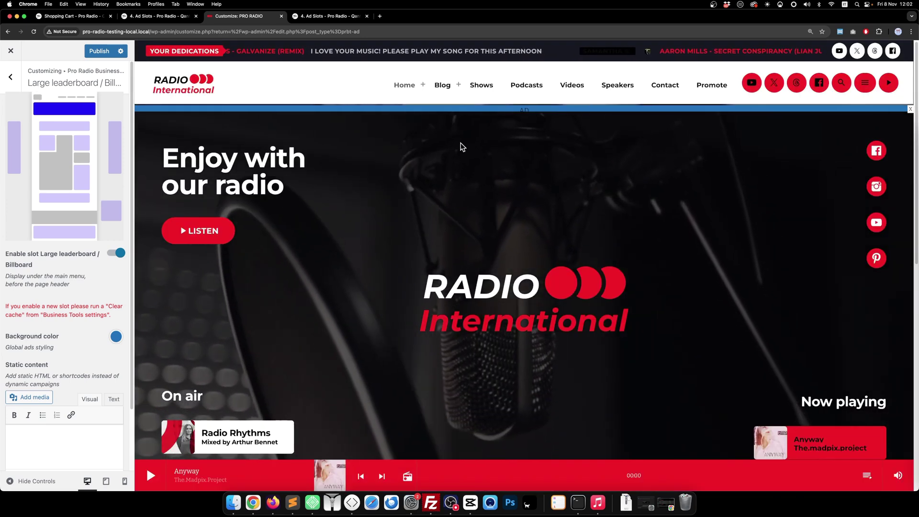
# Try the red swatch (#dd3333) as the Large leaderboard / Billboard slot's background color.
pyautogui.scroll(-3, 86, 276)
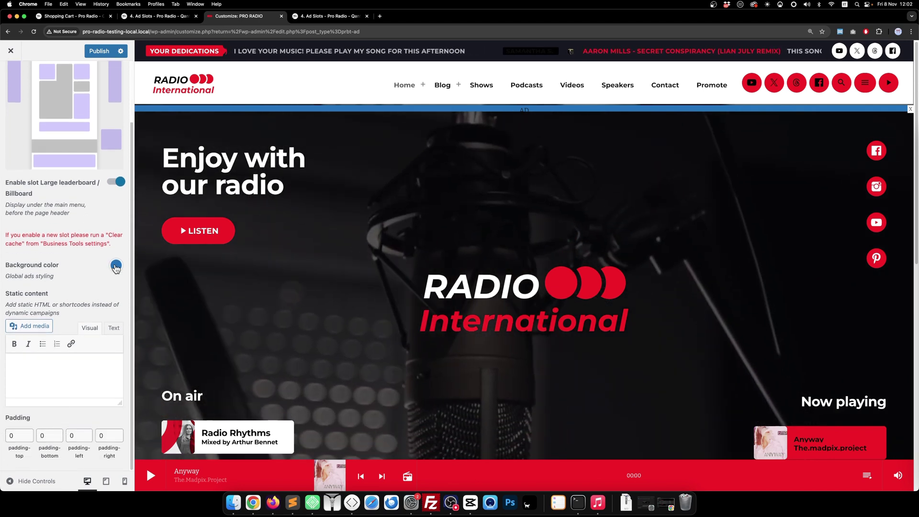
pyautogui.click(116, 266)
pyautogui.click(44, 289)
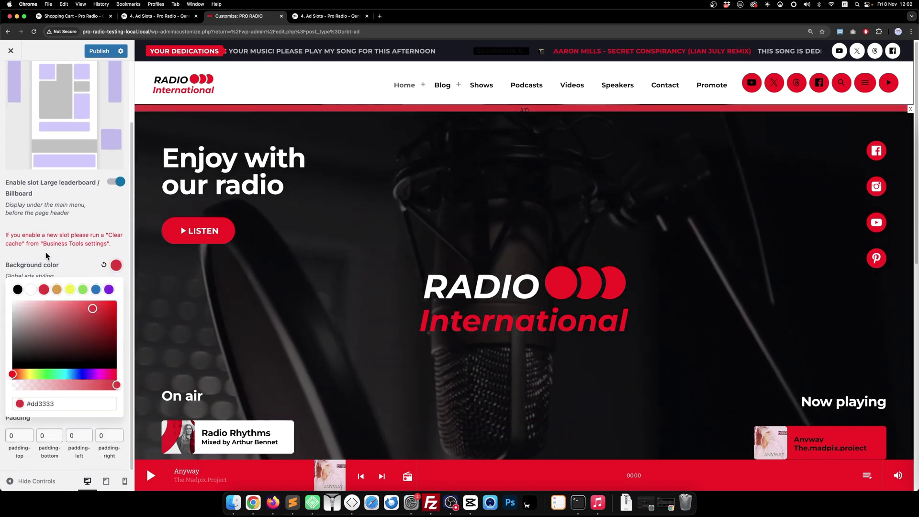
pyautogui.click(82, 258)
# Set the Large leaderboard / Billboard slot's background color to the yellow swatch.
pyautogui.click(116, 266)
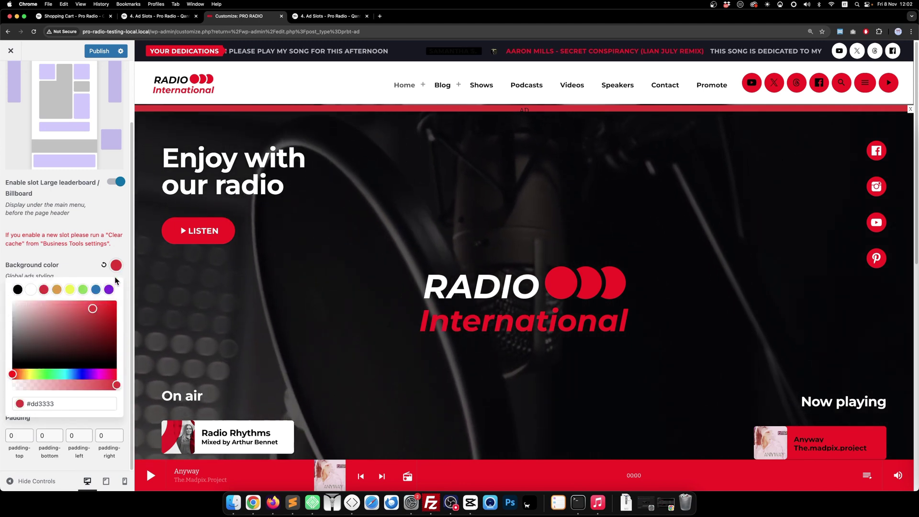
pyautogui.click(73, 290)
pyautogui.click(63, 258)
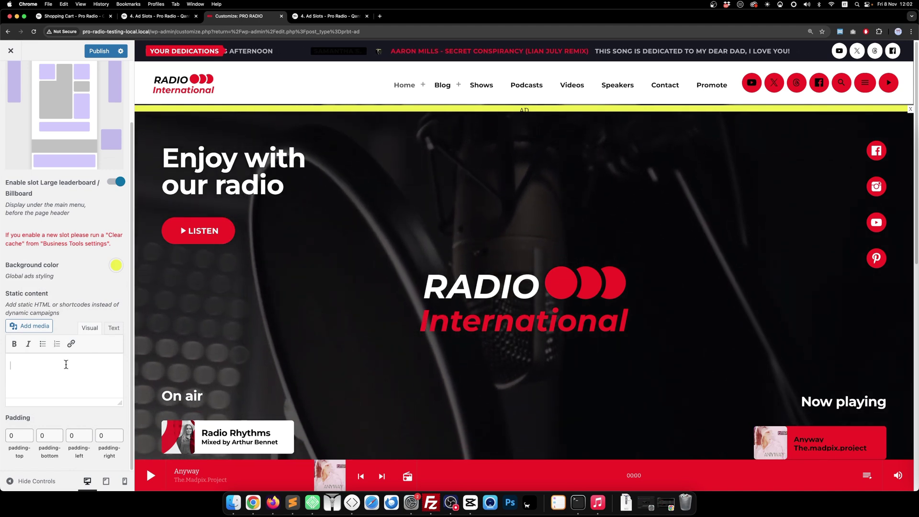
# Try "HELLO" as the billboard slot's static content and clear the text again.
pyautogui.click(66, 365)
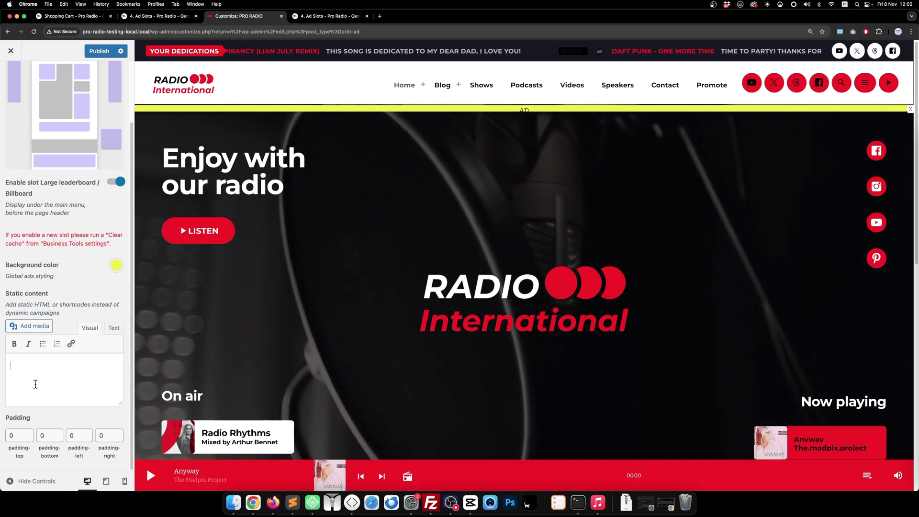
pyautogui.click(47, 379)
pyautogui.write('.')
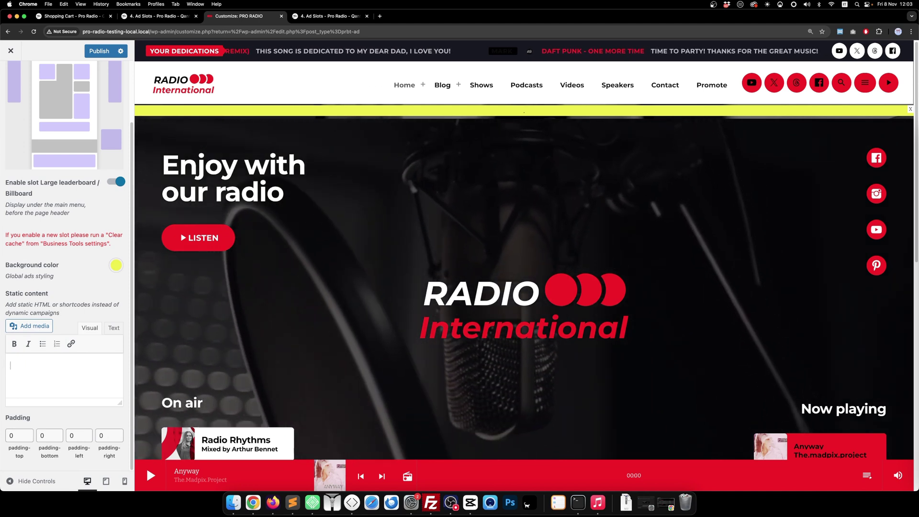
pyautogui.write('HELLO')
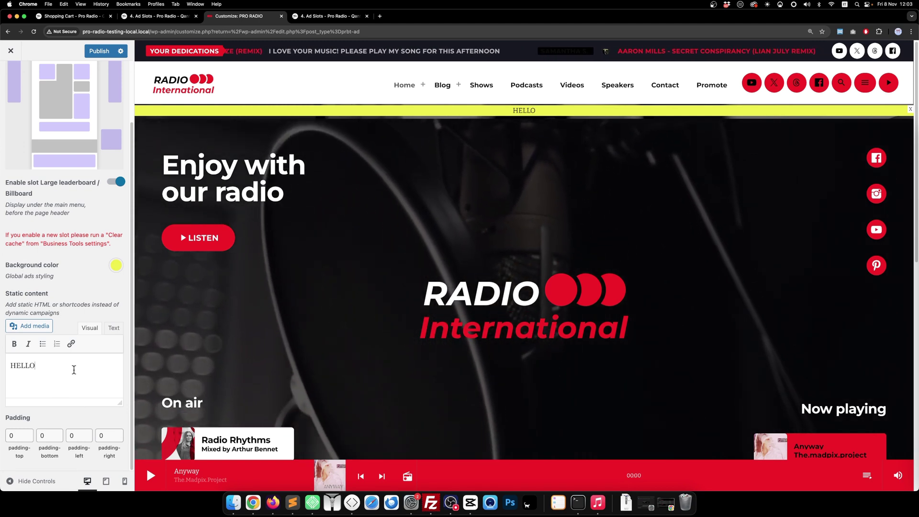
pyautogui.press('super+a')
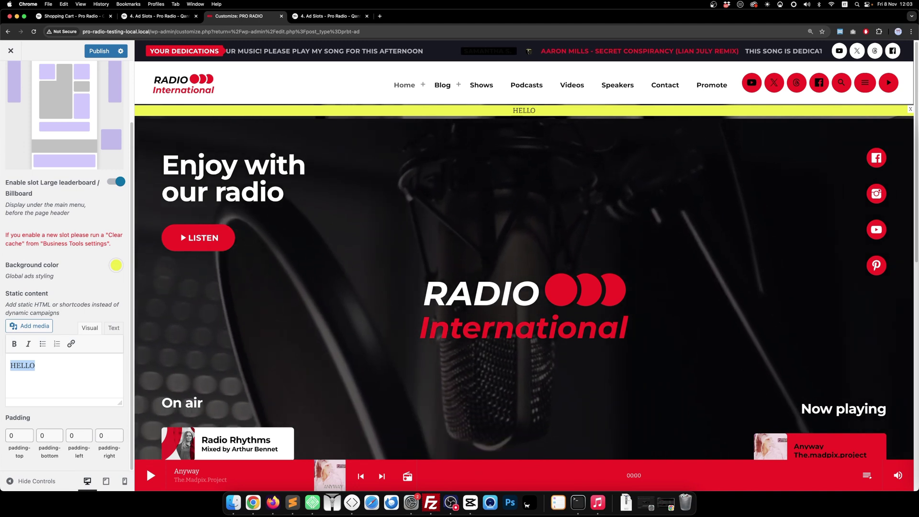
pyautogui.press('BackSpace')
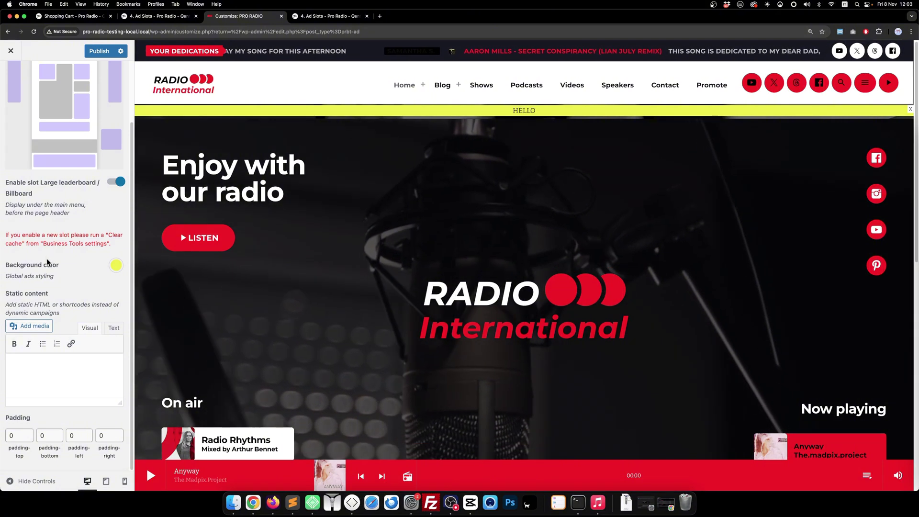
# Set the billboard slot's padding to 20px on all four sides and enter "Hello" as its static content.
pyautogui.doubleClick(12, 436)
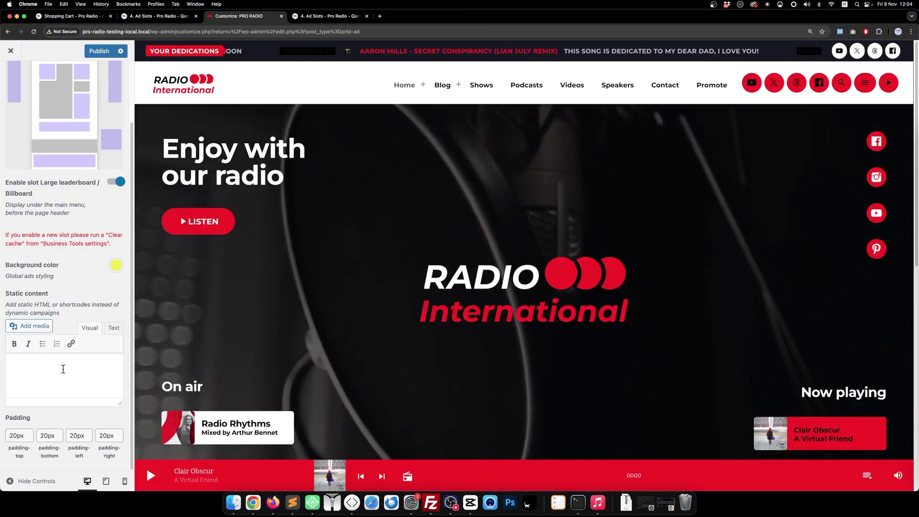
pyautogui.click(62, 368)
pyautogui.write('Hello')
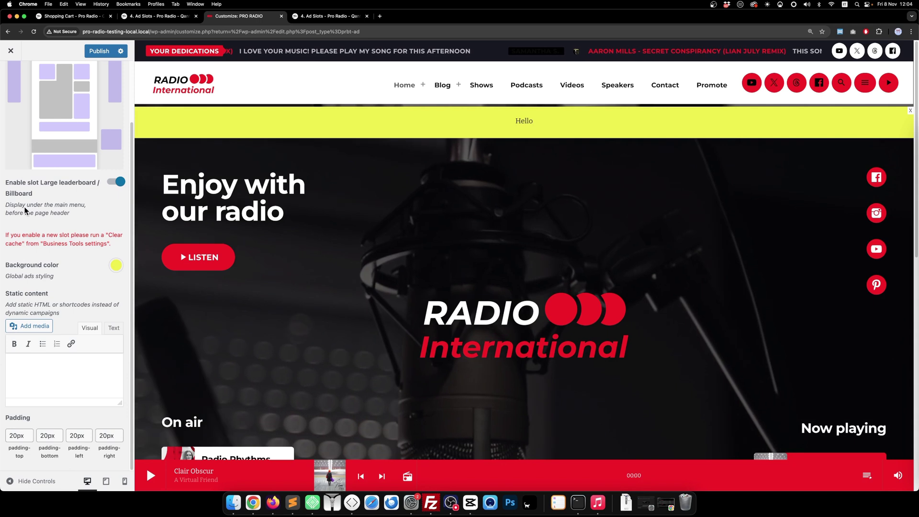
# Enable the Leaderboard ad slot and visit the Side (desktop only) slot's settings.
pyautogui.scroll(2, 48, 177)
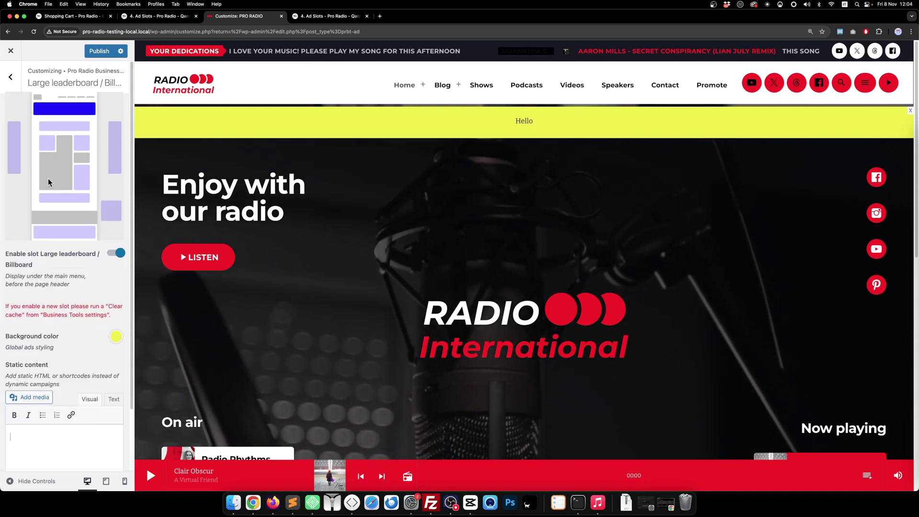
pyautogui.click(11, 79)
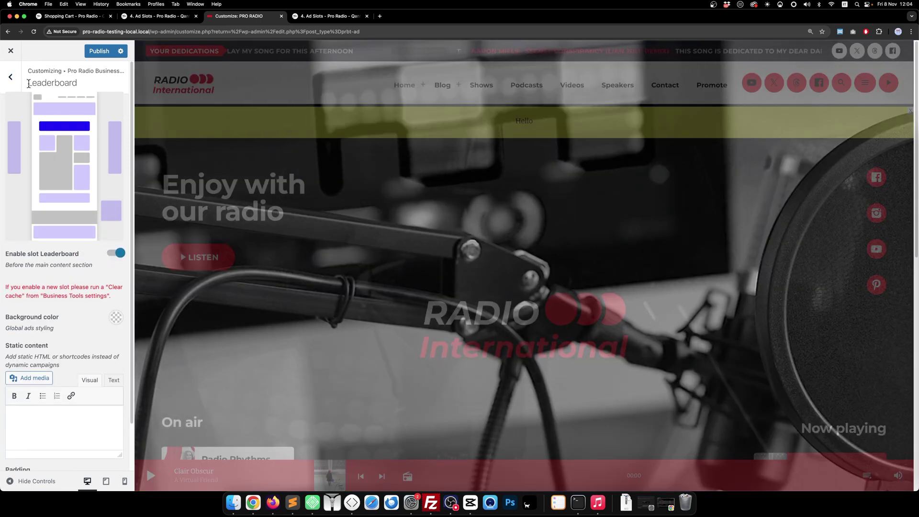
pyautogui.click(11, 77)
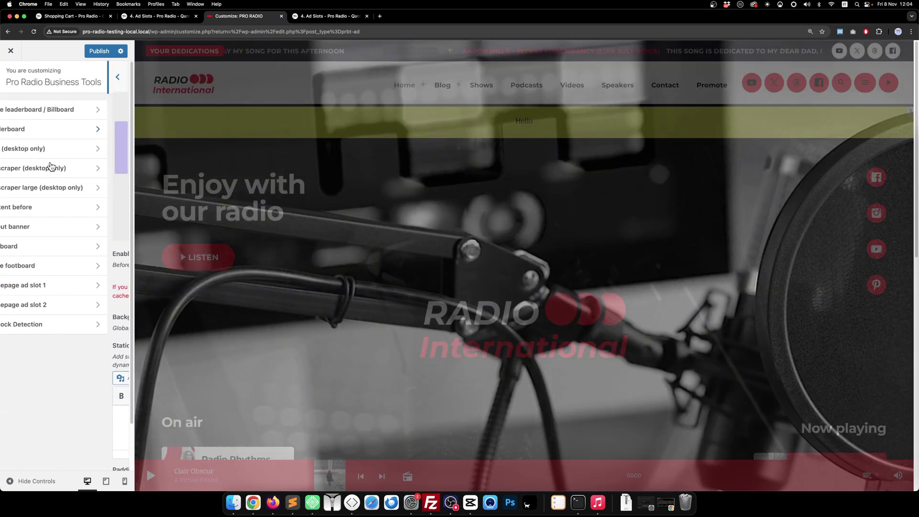
pyautogui.click(43, 149)
pyautogui.click(16, 78)
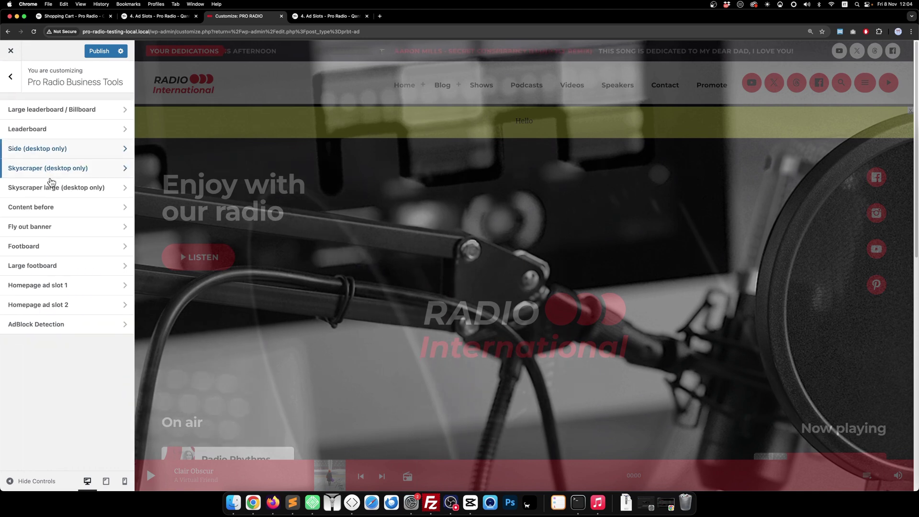
# Enable the Skyscraper (desktop only) slot and visit the Skyscraper large (desktop only) slot's settings.
pyautogui.click(48, 169)
pyautogui.click(111, 252)
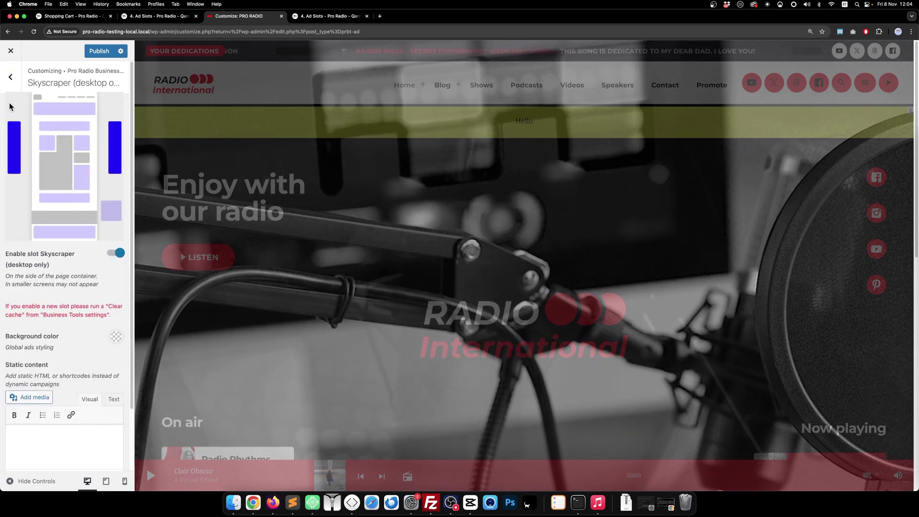
pyautogui.click(10, 77)
pyautogui.click(47, 190)
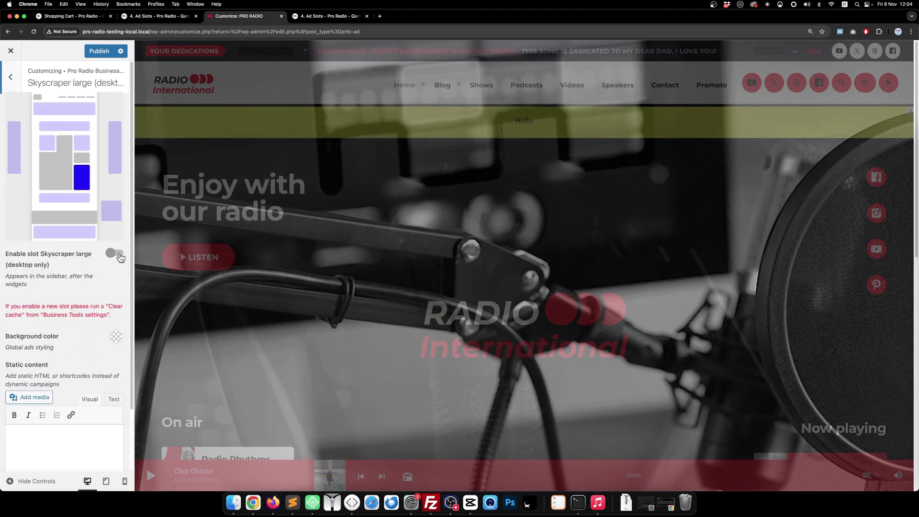
pyautogui.click(11, 77)
# Enable the Content before and Fly out banner ad slots.
pyautogui.click(53, 209)
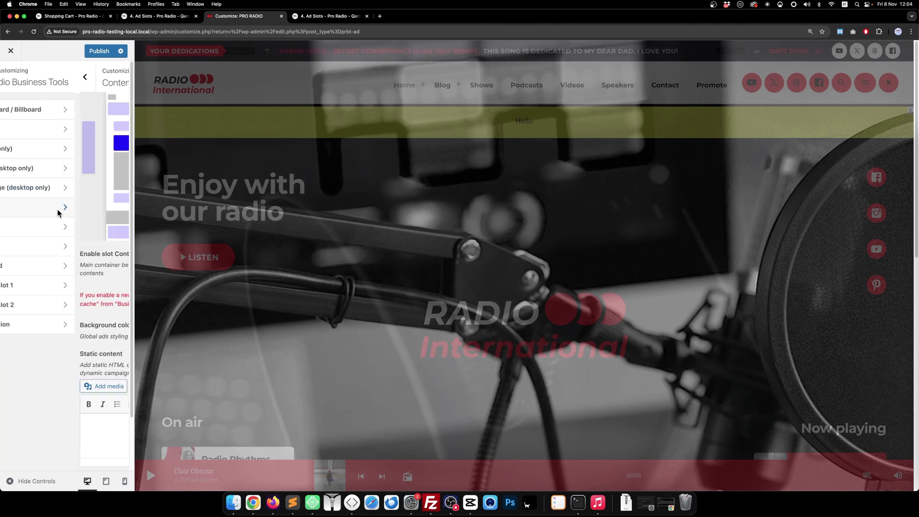
pyautogui.click(113, 253)
pyautogui.click(10, 77)
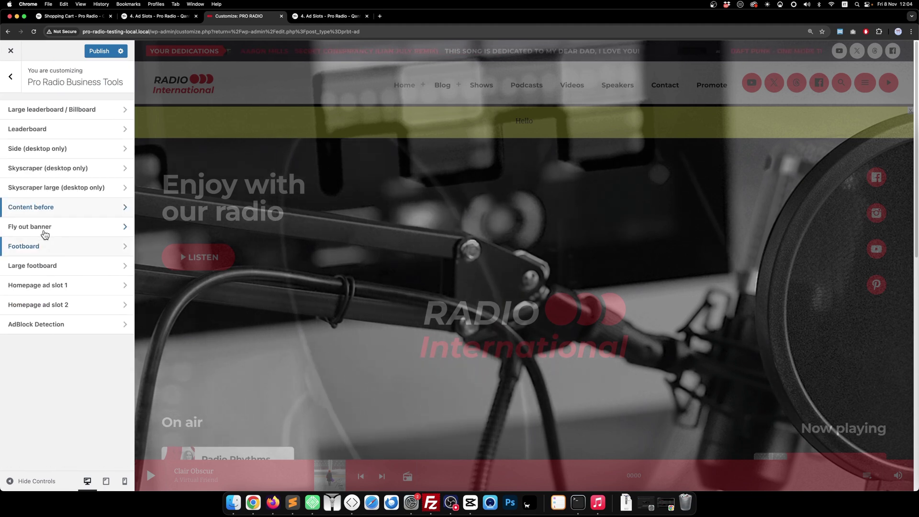
pyautogui.click(48, 229)
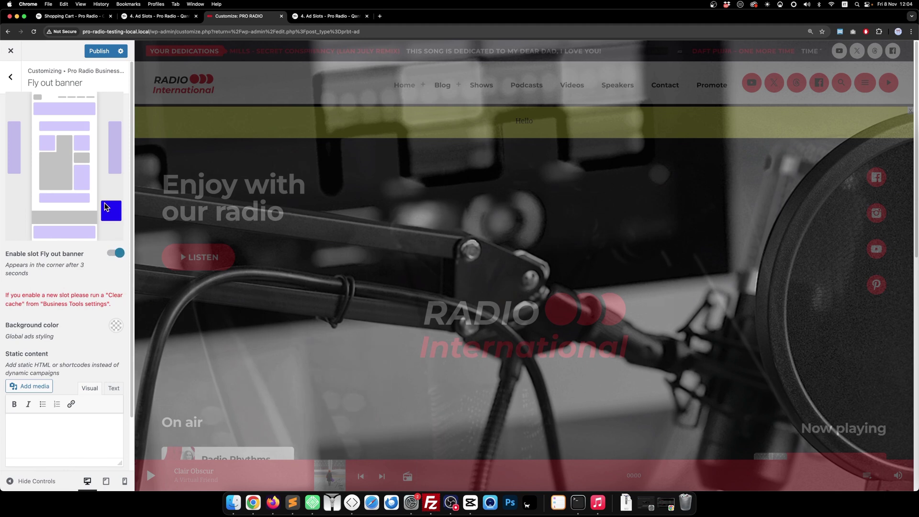
pyautogui.click(21, 81)
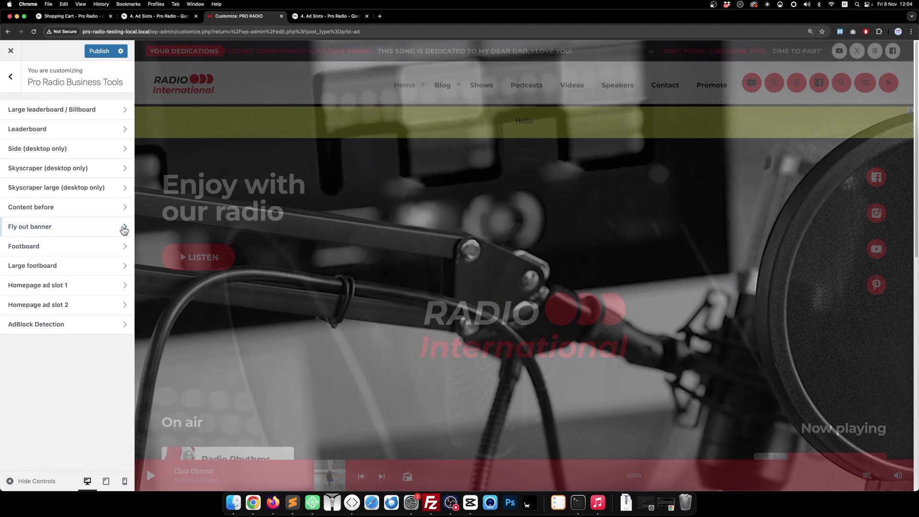
# Enable the Footboard and Large footboard ad slots.
pyautogui.click(76, 248)
pyautogui.click(114, 252)
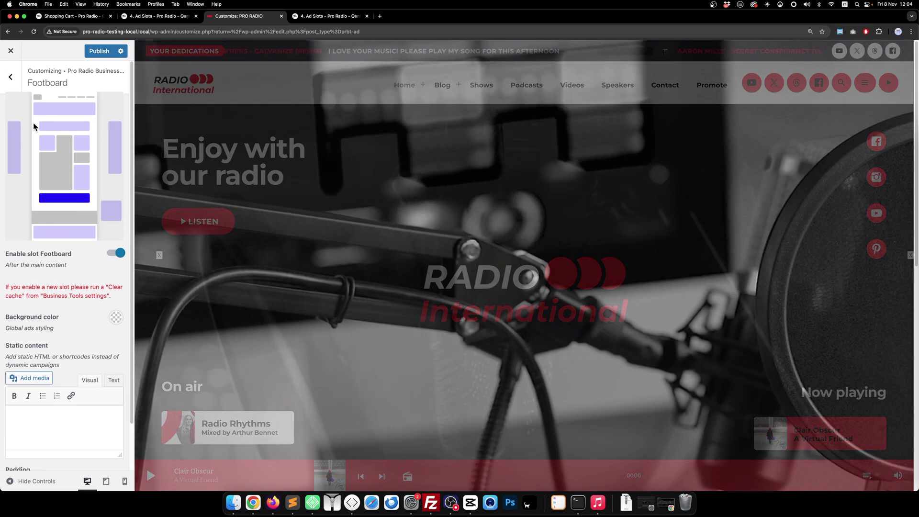
pyautogui.click(9, 76)
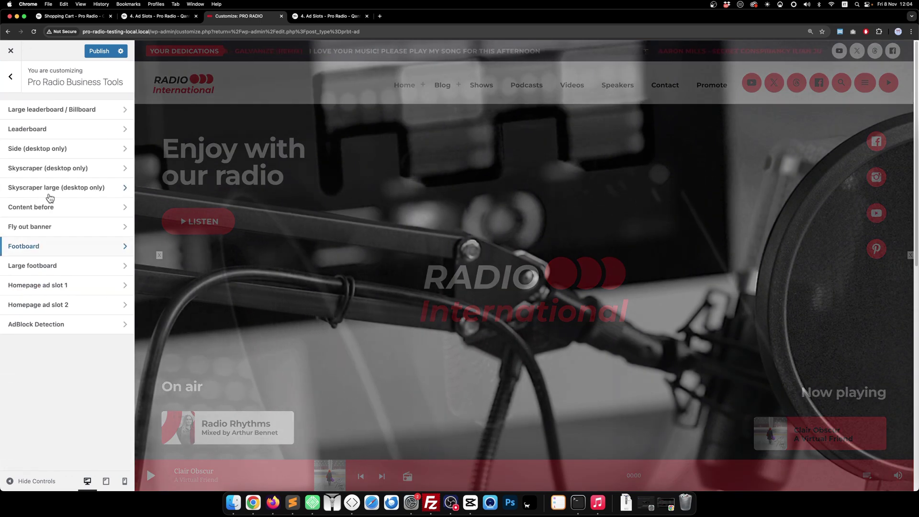
pyautogui.click(56, 259)
pyautogui.click(114, 255)
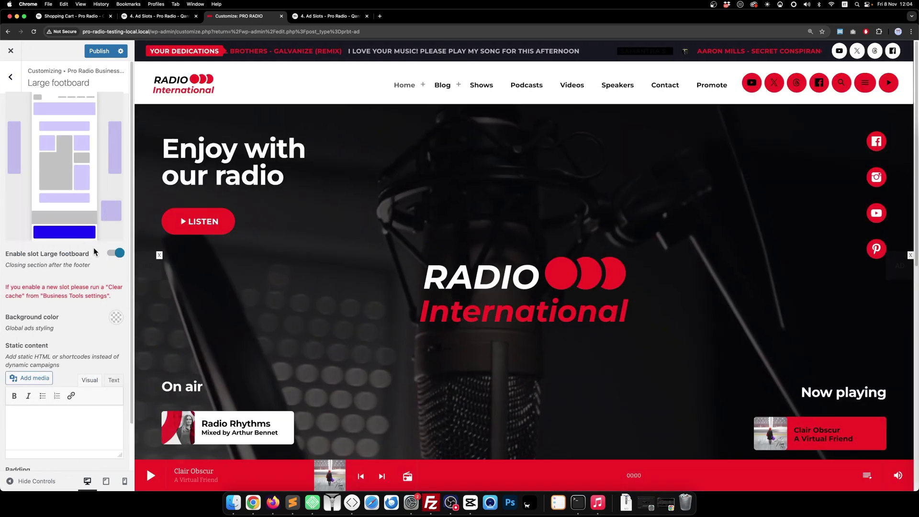
pyautogui.click(10, 78)
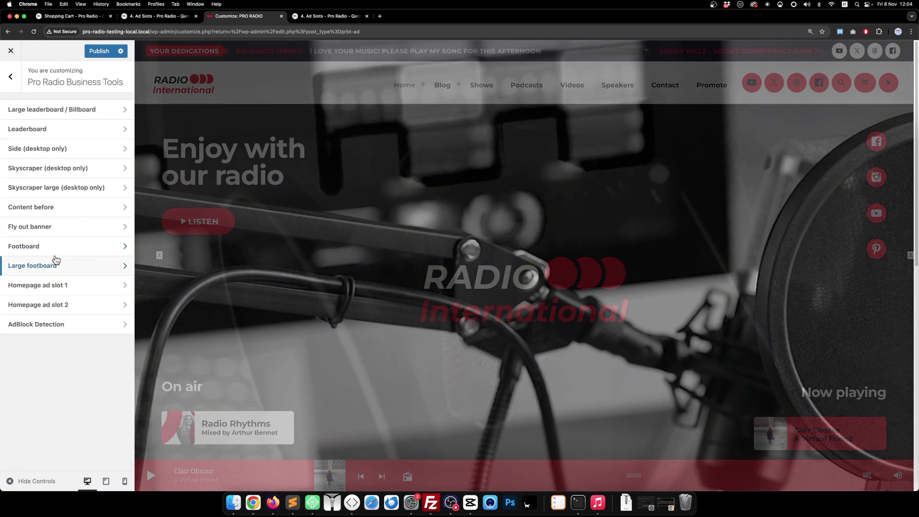
# Review the settings of Homepage ad slot 1 and return to the list of ad slots.
pyautogui.click(98, 289)
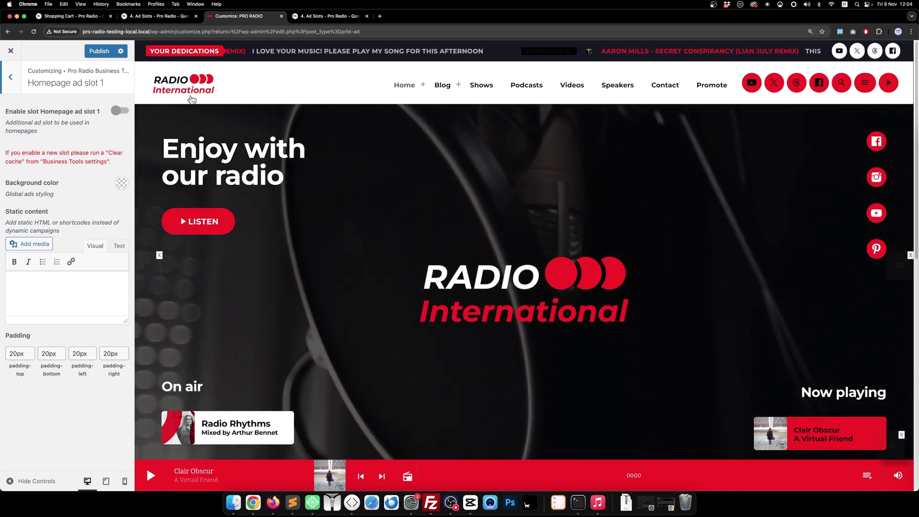
pyautogui.click(10, 78)
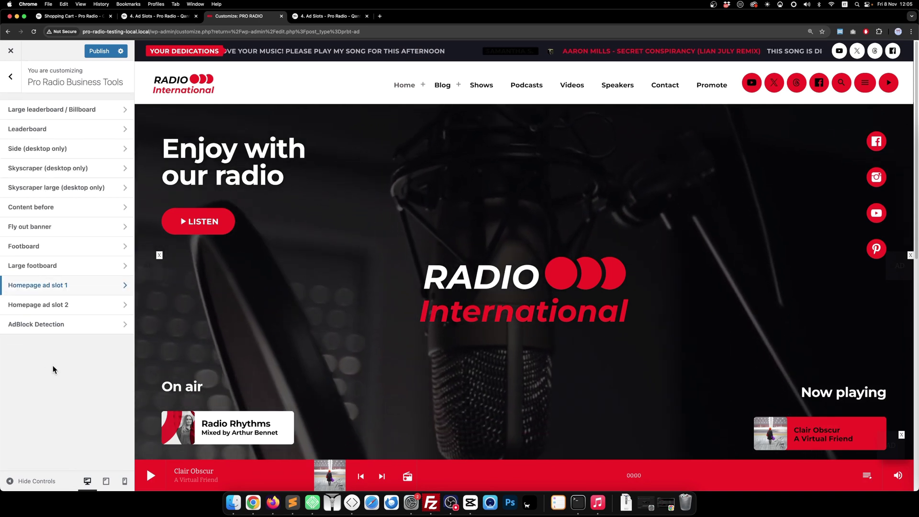
# Check the AdBlock Detection settings and publish the customizer changes.
pyautogui.click(48, 330)
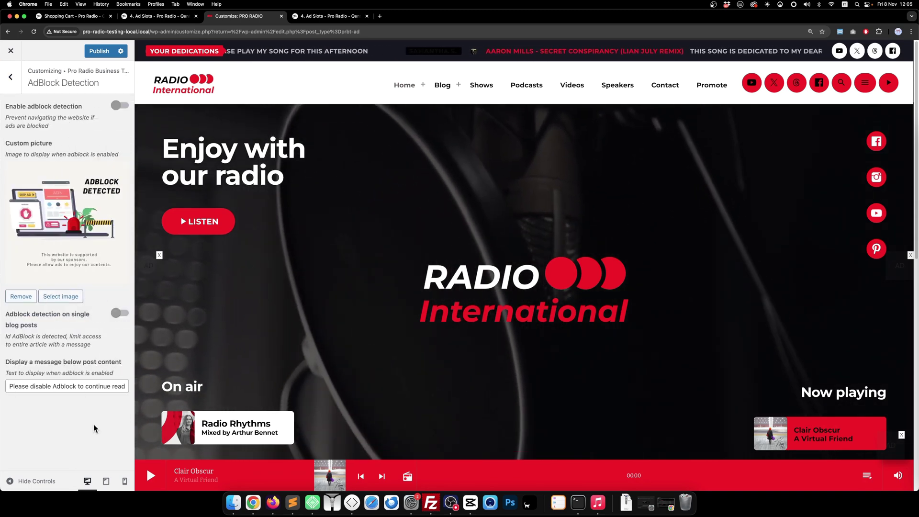
pyautogui.click(12, 78)
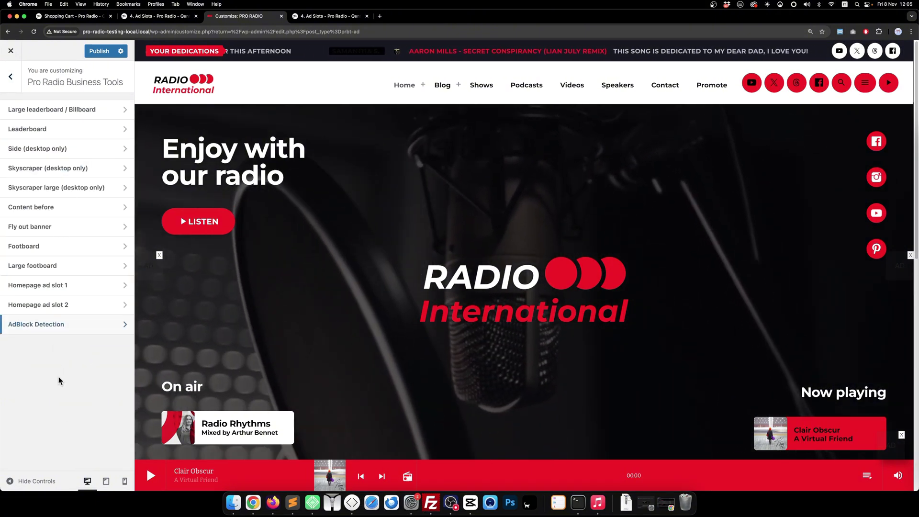
pyautogui.click(99, 51)
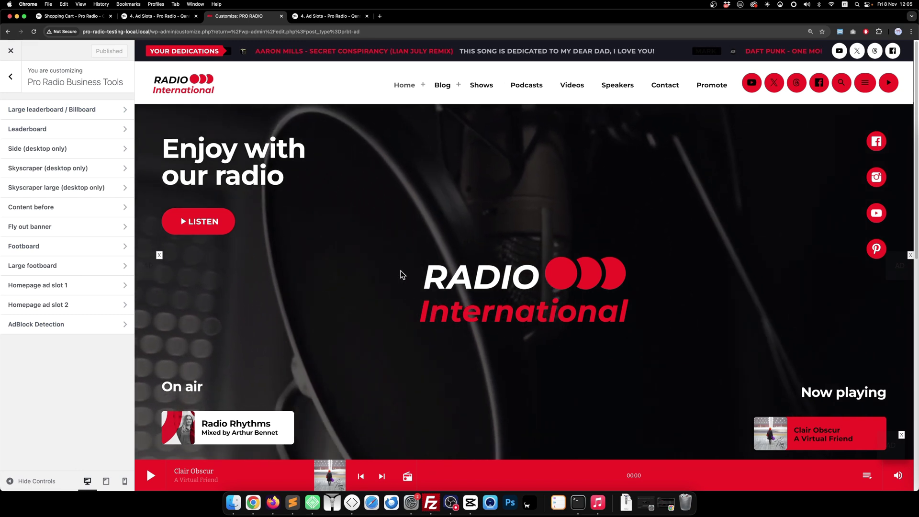
# Regenerate the cached ads list by saving the Business Tools settings with Clear cache on save enabled.
pyautogui.click(149, 17)
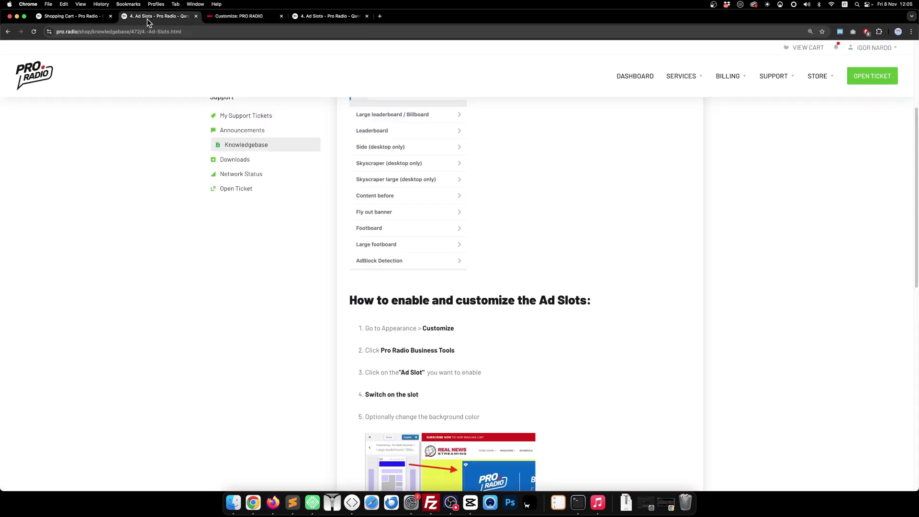
pyautogui.hotkey('ctrl', 'Tab')
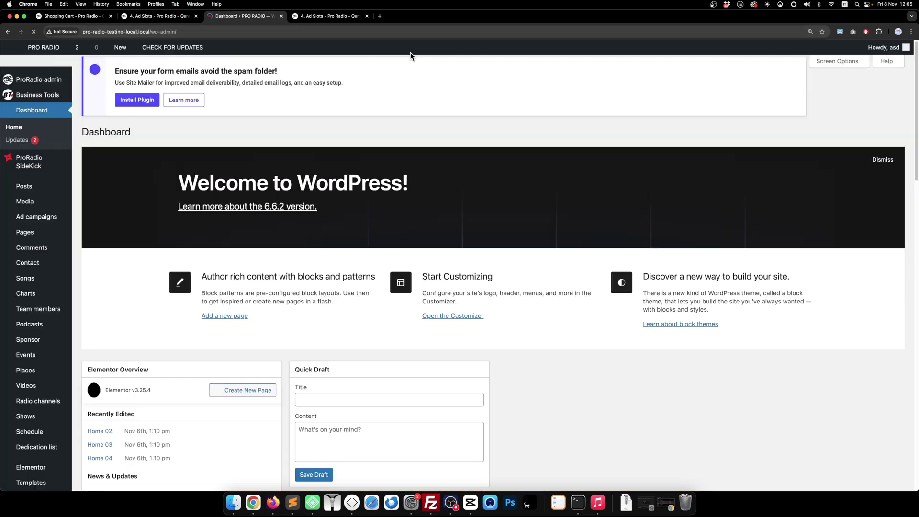
pyautogui.click(48, 94)
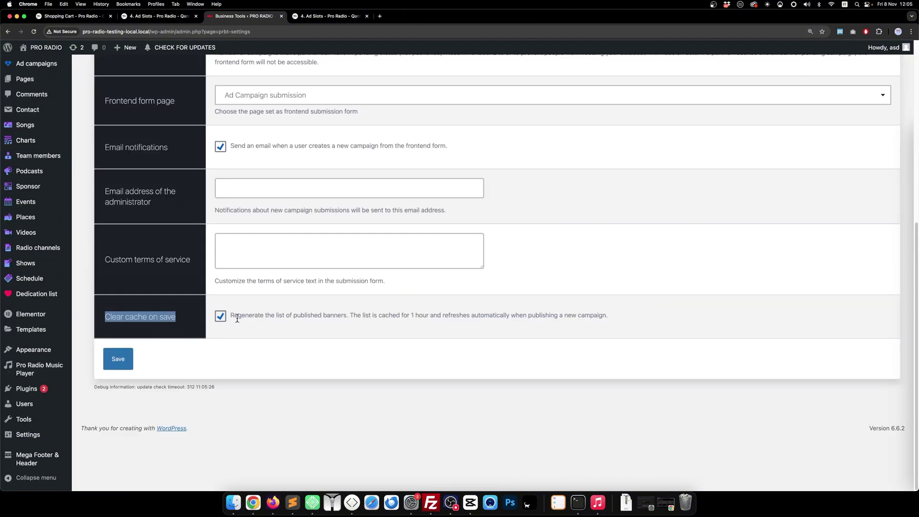
pyautogui.click(130, 359)
pyautogui.moveTo(110, 167); pyautogui.dragTo(223, 168)
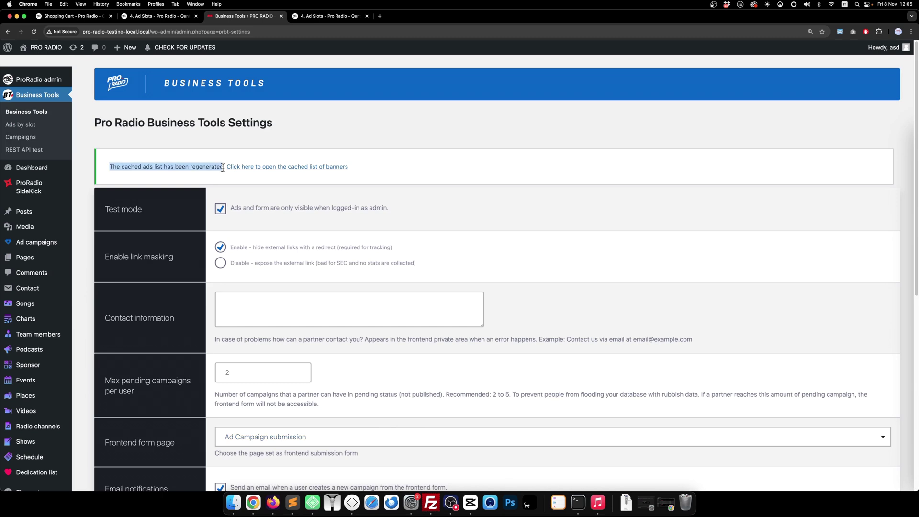
pyautogui.click(431, 141)
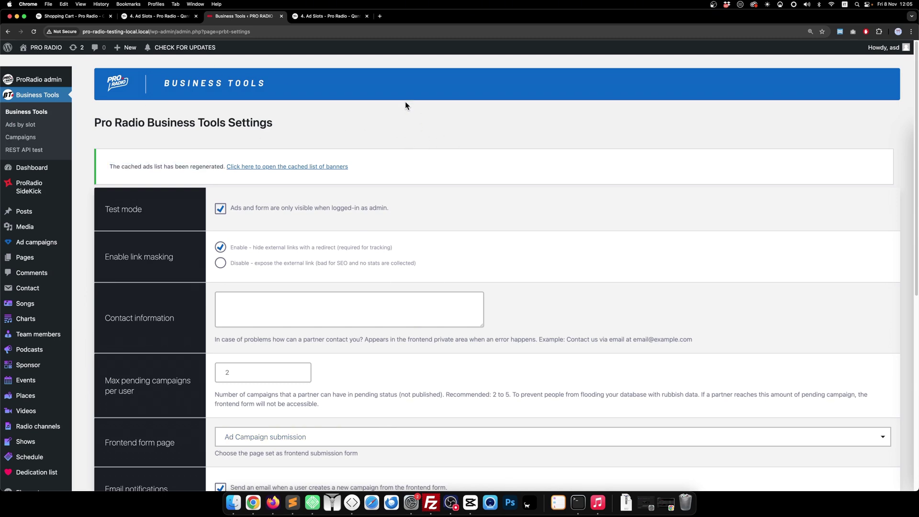
pyautogui.click(311, 166)
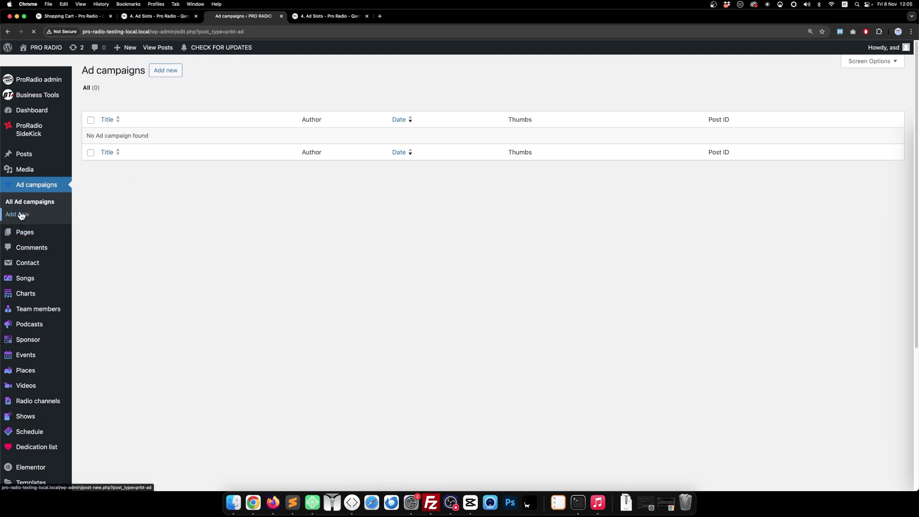
# Start a new ad campaign and set the type of its Content before slot to Image.
pyautogui.click(18, 213)
pyautogui.scroll(-5, 172, 184)
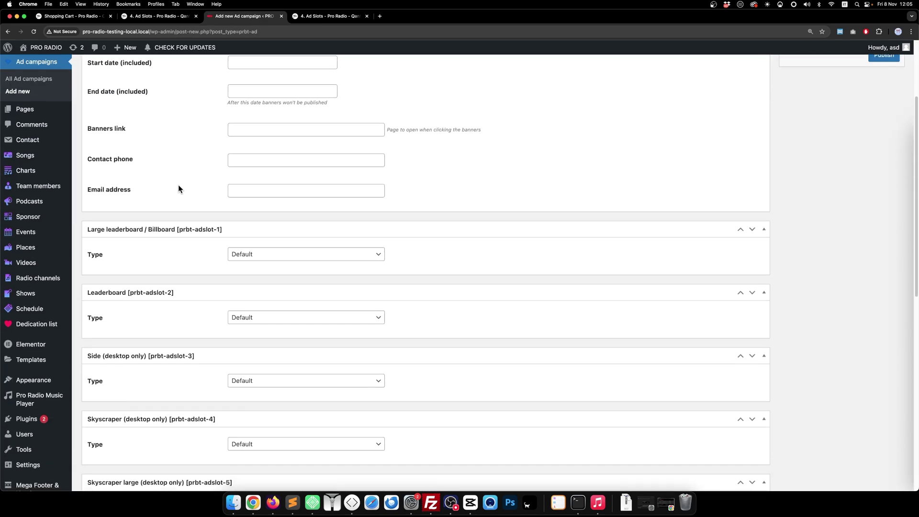
pyautogui.scroll(-5, 182, 229)
pyautogui.scroll(-2, 182, 229)
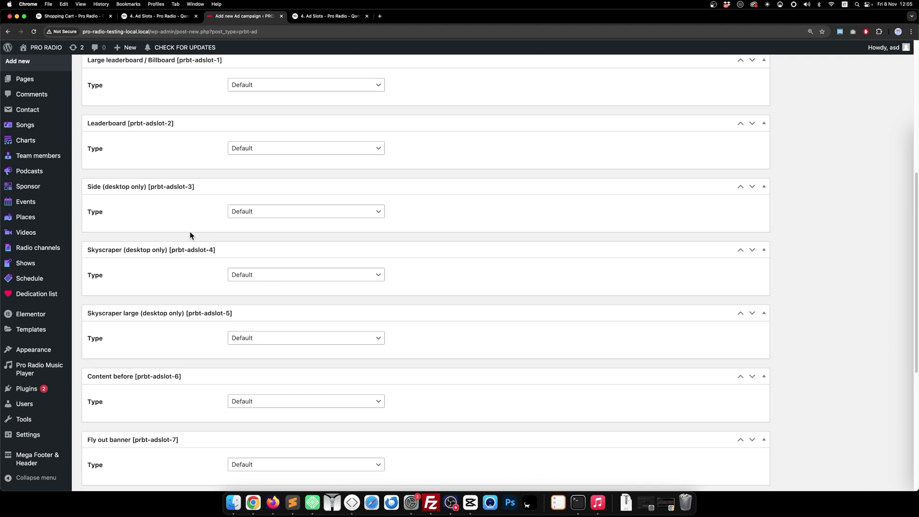
pyautogui.scroll(-10, 231, 235)
pyautogui.click(252, 141)
pyautogui.click(263, 152)
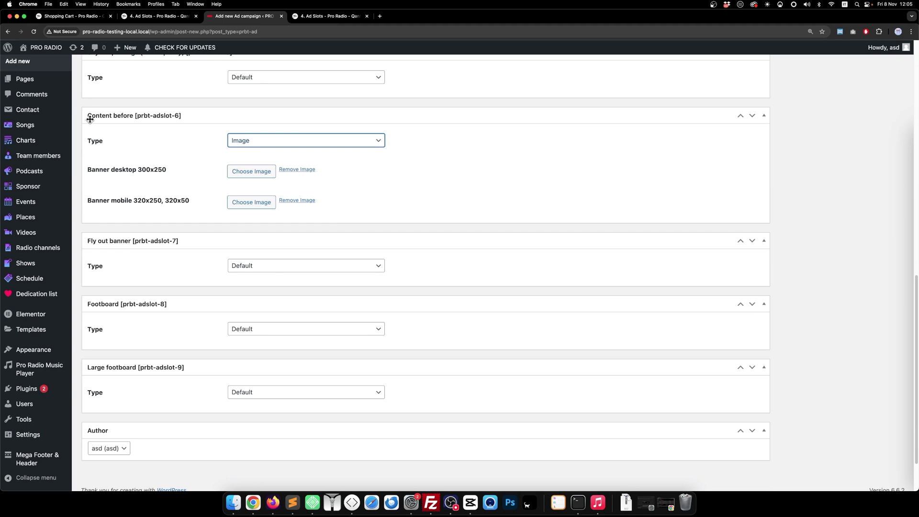
# View the Ad Campaign submission page and examine the desktop and mobile banner sizes requested for each ad slot.
pyautogui.click(29, 82)
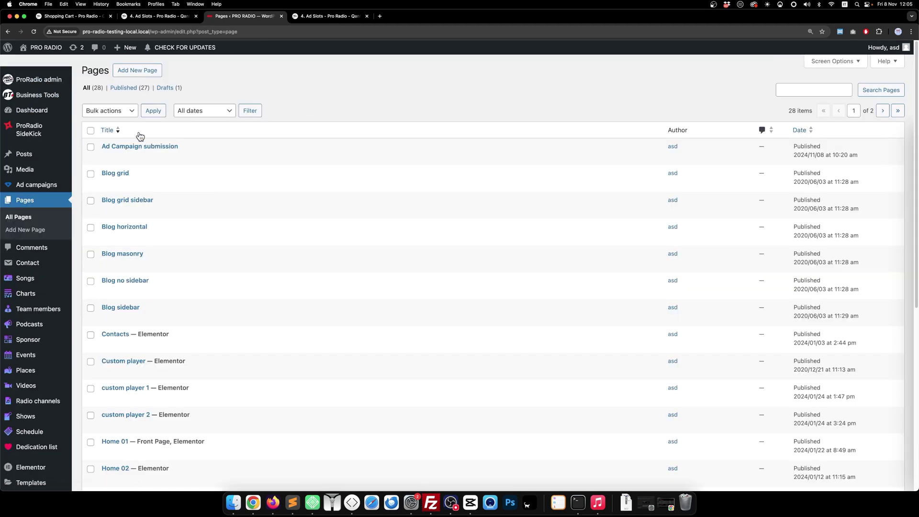
pyautogui.moveTo(173, 160)
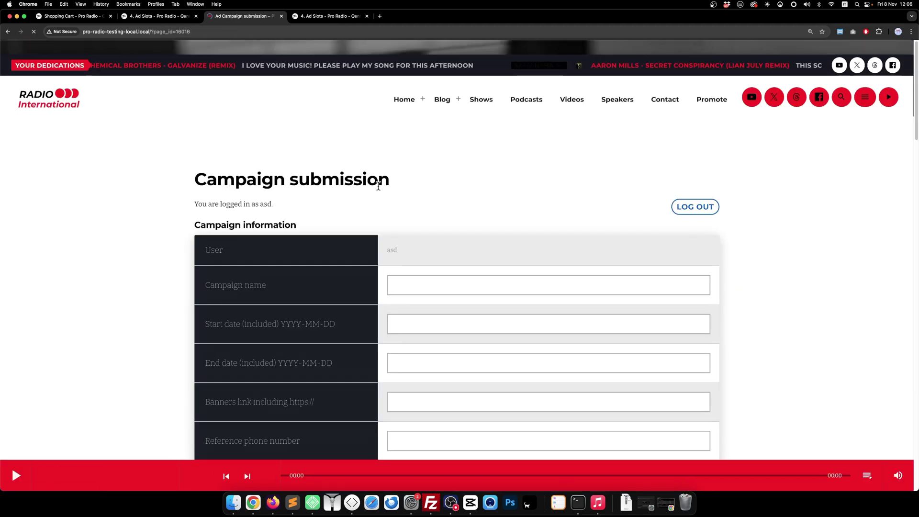
pyautogui.scroll(-4, 401, 239)
pyautogui.scroll(-10, 362, 234)
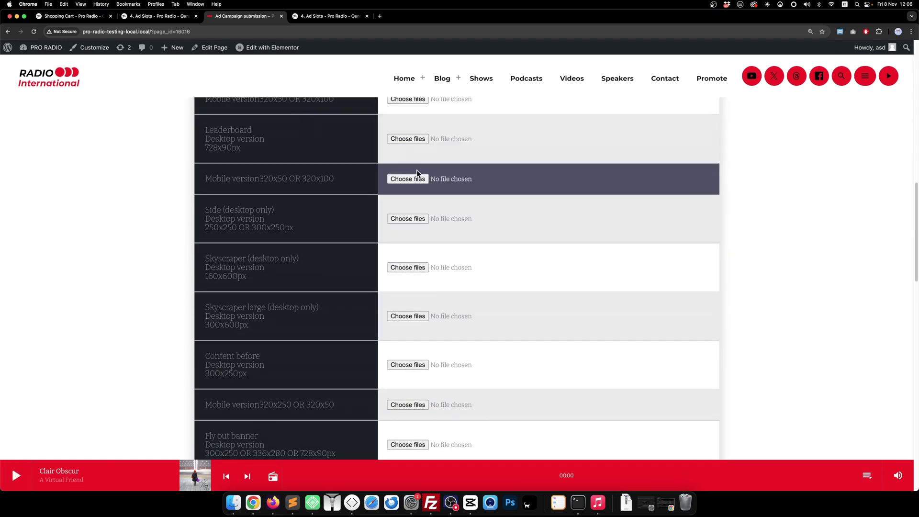
pyautogui.scroll(-3, 426, 213)
pyautogui.scroll(-1, 413, 220)
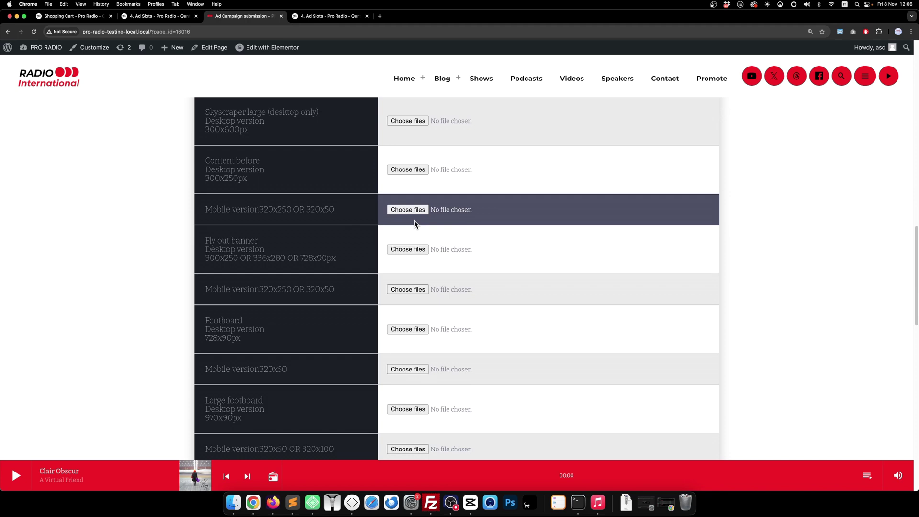
pyautogui.moveTo(205, 158); pyautogui.dragTo(287, 184)
pyautogui.moveTo(217, 208); pyautogui.dragTo(354, 211)
pyautogui.scroll(-1, 354, 211)
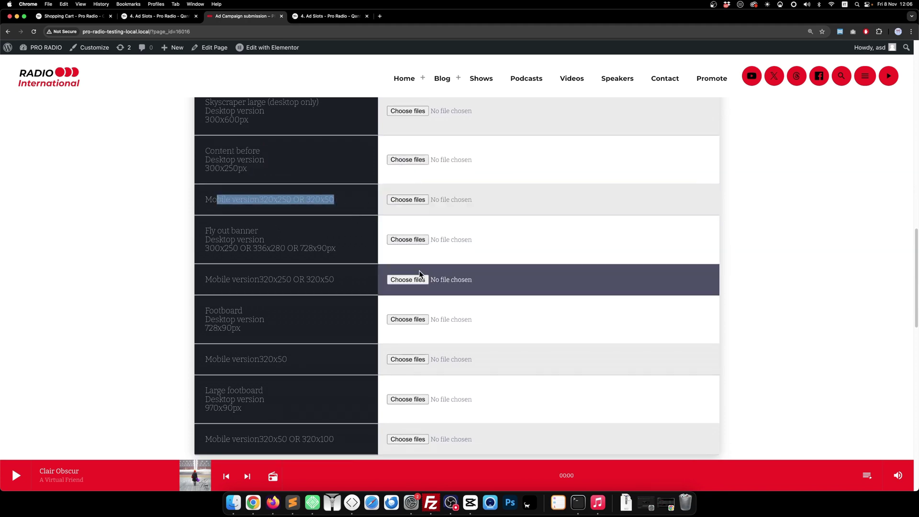
pyautogui.scroll(-3, 295, 242)
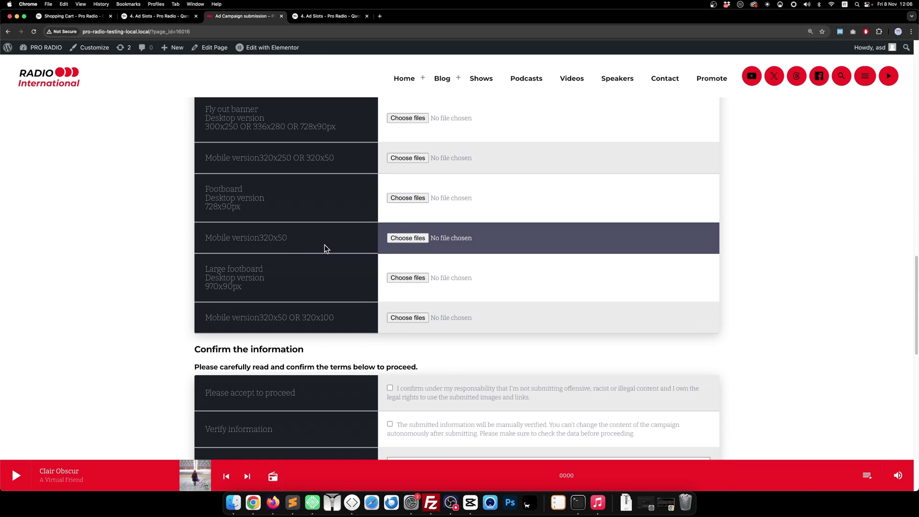
pyautogui.moveTo(302, 245); pyautogui.dragTo(202, 239)
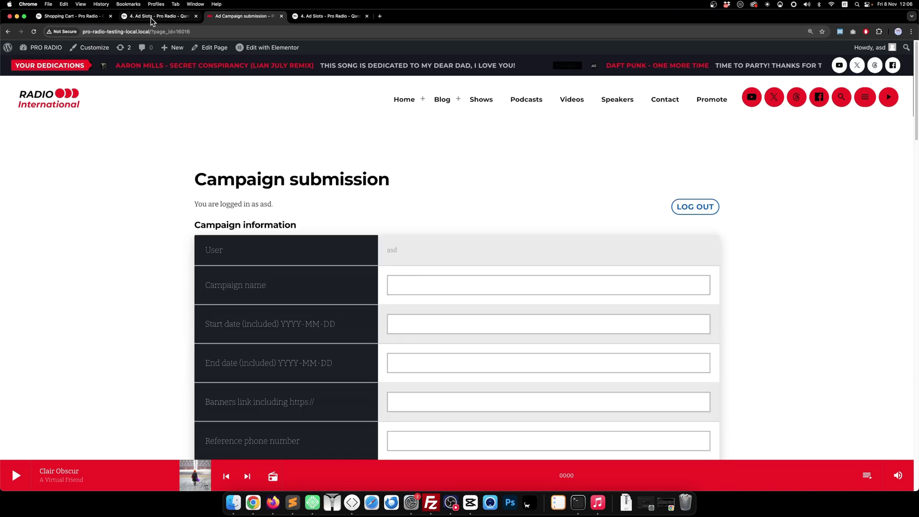
# Return to the customizer and enter "hello" as static content of the Large leaderboard / Billboard slot.
pyautogui.click(155, 16)
pyautogui.click(227, 17)
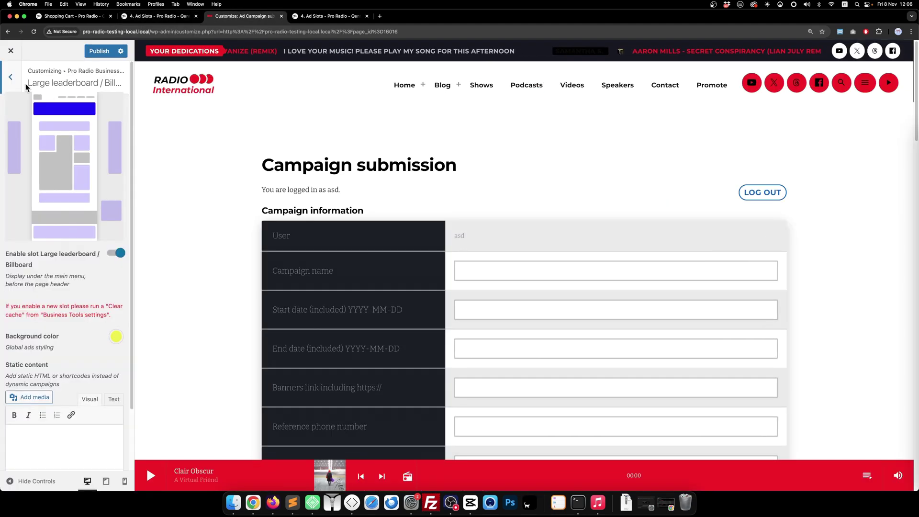
pyautogui.moveTo(28, 83); pyautogui.dragTo(96, 85)
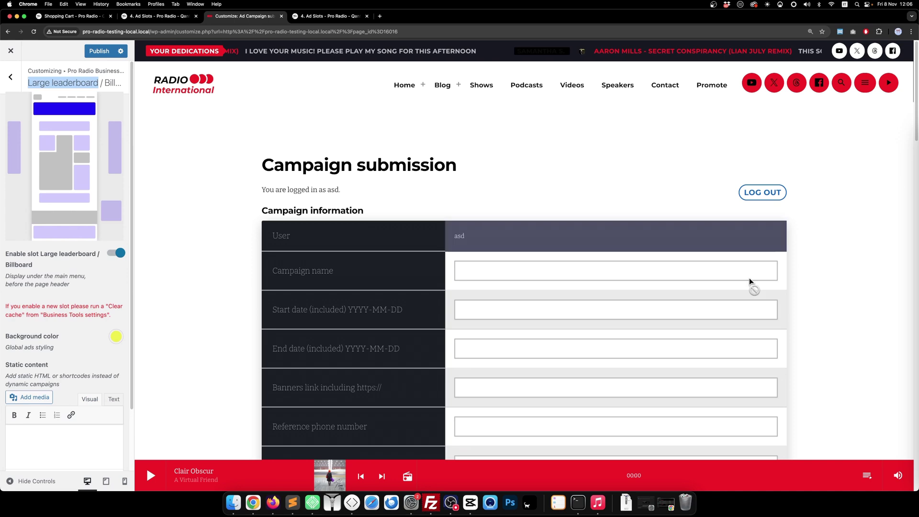
pyautogui.scroll(-3, 80, 350)
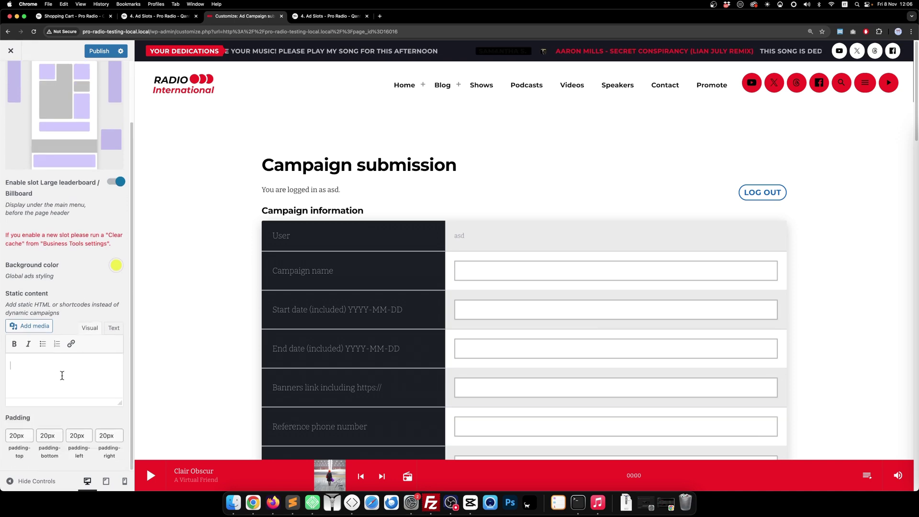
pyautogui.write('hello')
pyautogui.scroll(-20, 537, 123)
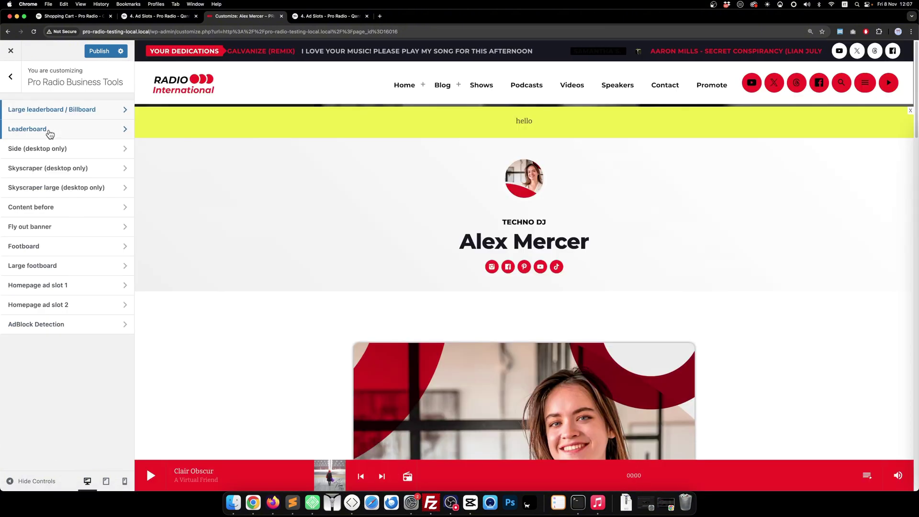
# Enter "leaderboard" as static content of the Leaderboard slot and check its placement in the page preview.
pyautogui.click(47, 135)
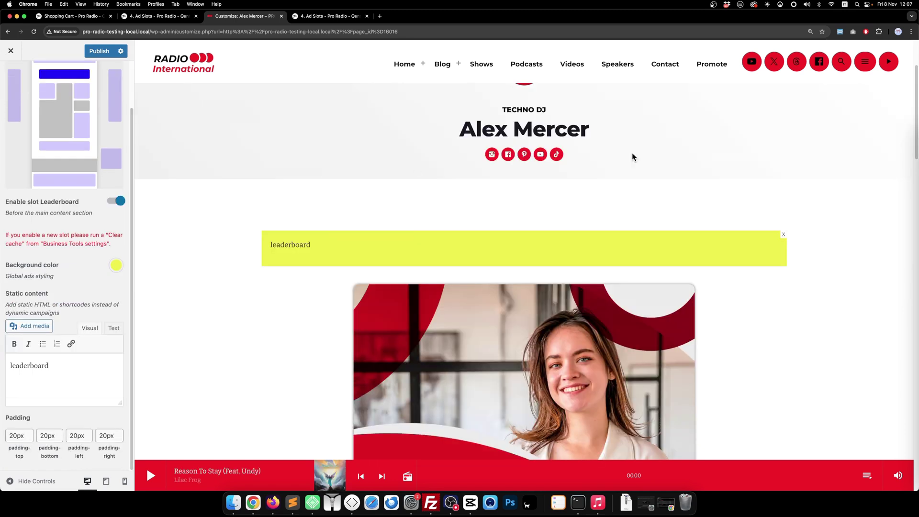
pyautogui.scroll(-3, 766, 215)
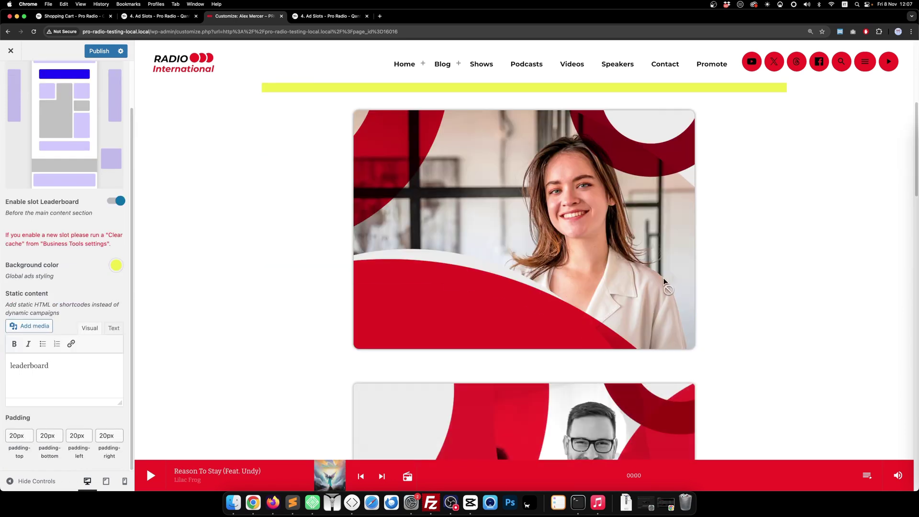
pyautogui.scroll(1, 669, 285)
pyautogui.scroll(5, 662, 297)
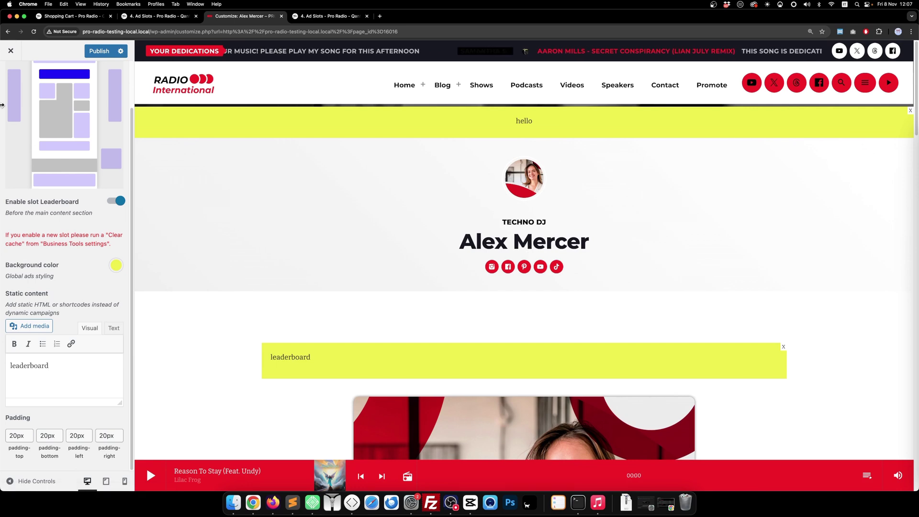
# Preview the Blog grid sidebar page and give the Side (desktop only) slot the static content "ad slot side" with a yellow background.
pyautogui.click(77, 92)
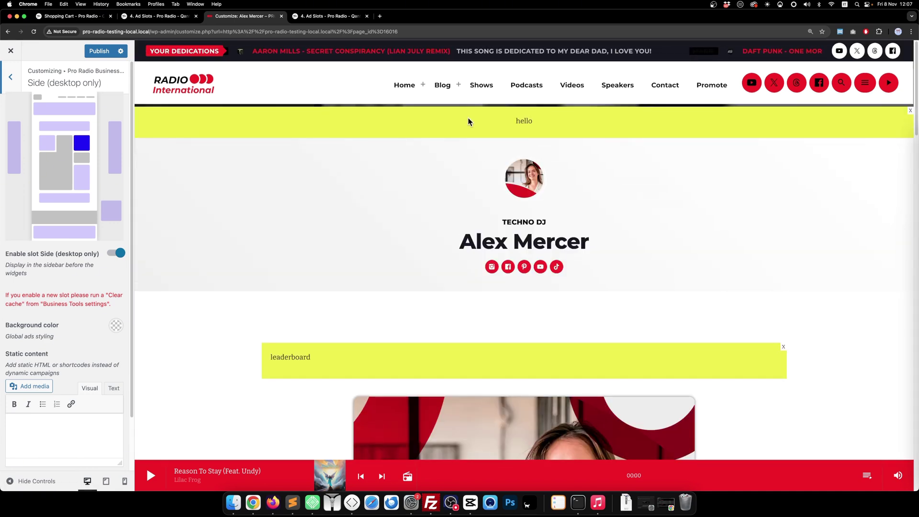
pyautogui.moveTo(442, 86)
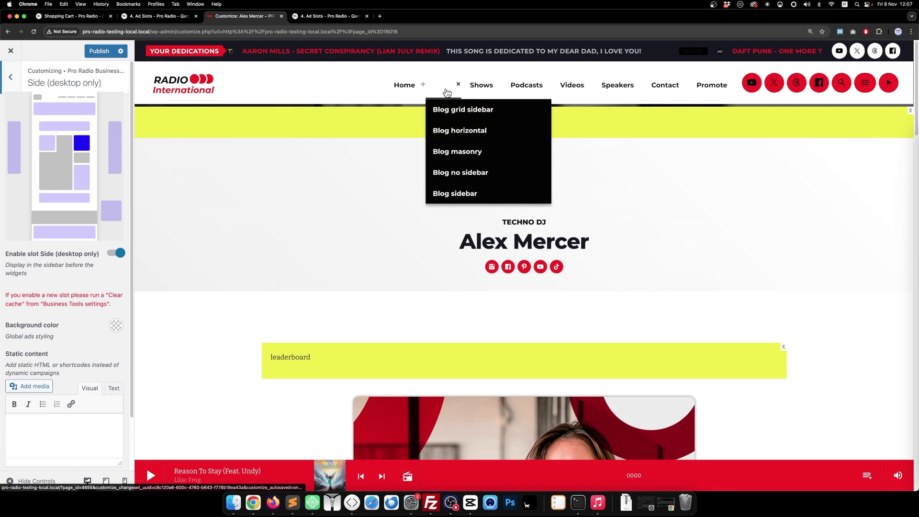
pyautogui.click(545, 132)
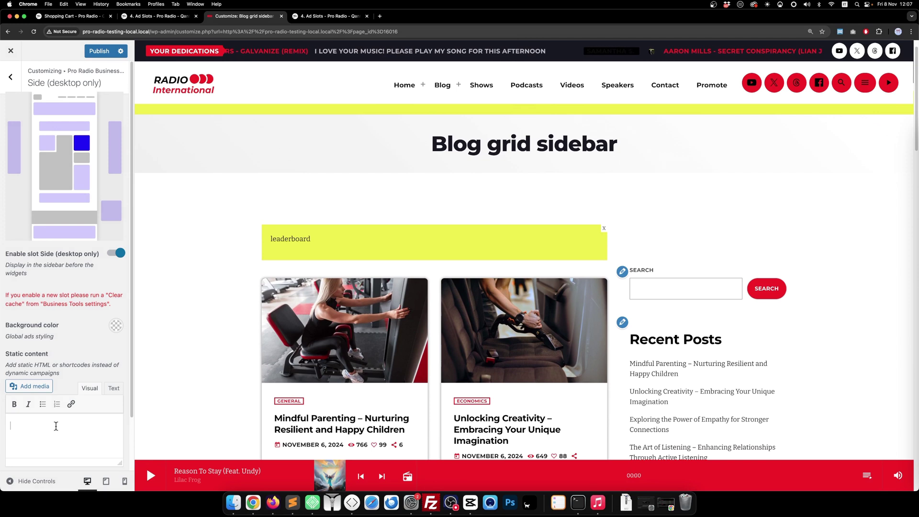
pyautogui.moveTo(675, 239); pyautogui.dragTo(640, 239)
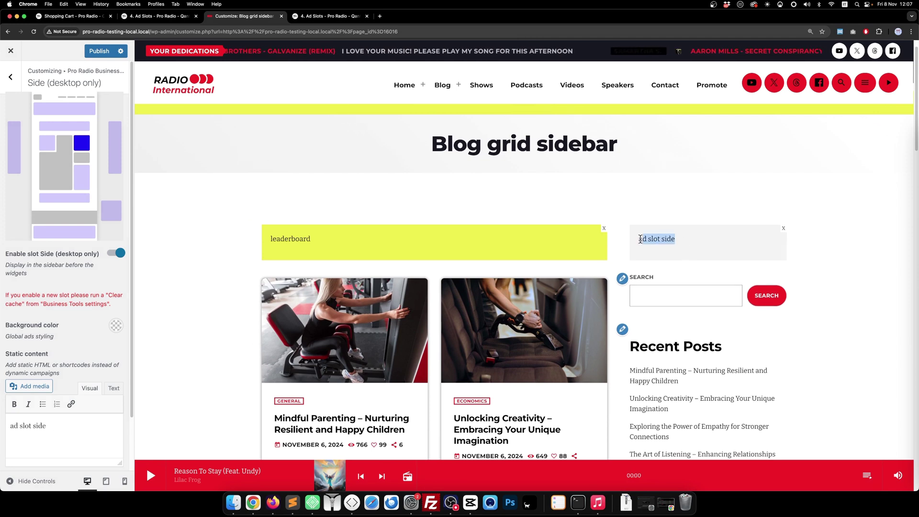
pyautogui.click(117, 326)
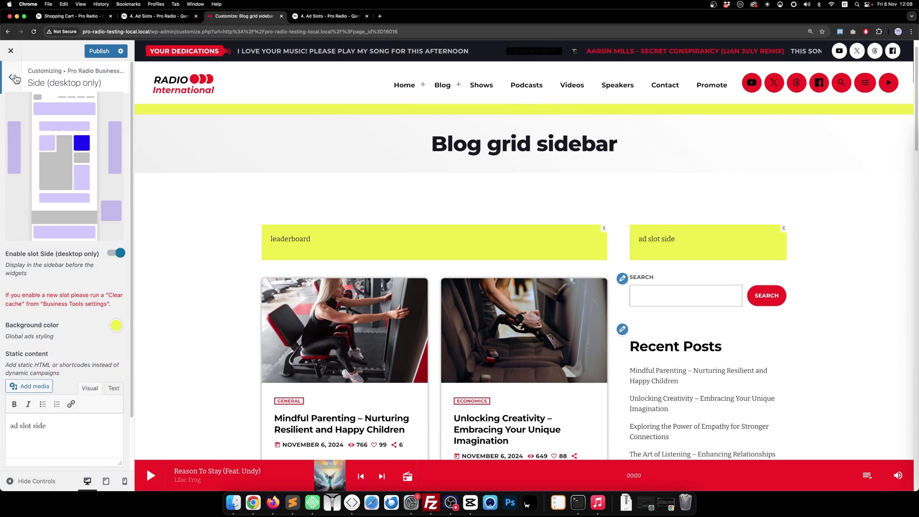
# Give the Skyscraper large (desktop only) slot the static content "skyscraper large" with a yellow background and check it in the sidebar preview.
pyautogui.click(17, 80)
pyautogui.click(67, 188)
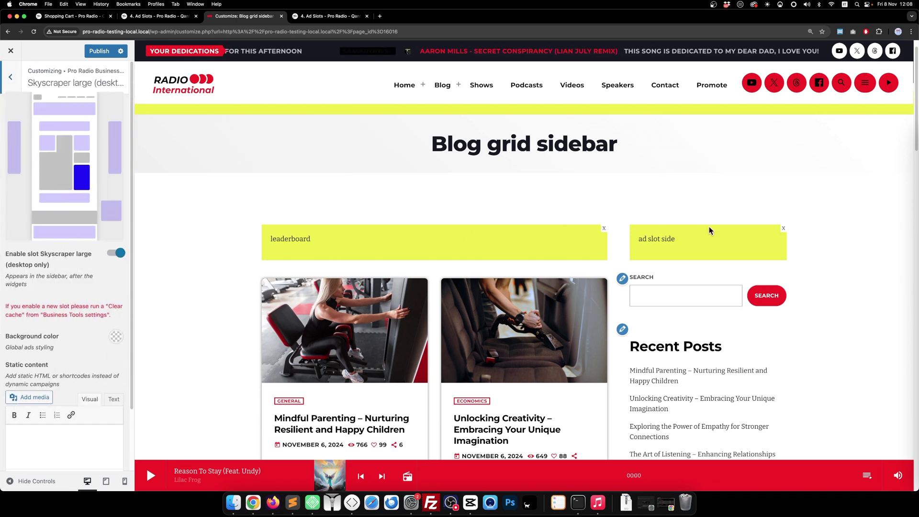
pyautogui.scroll(-10, 708, 229)
pyautogui.scroll(-5, 736, 266)
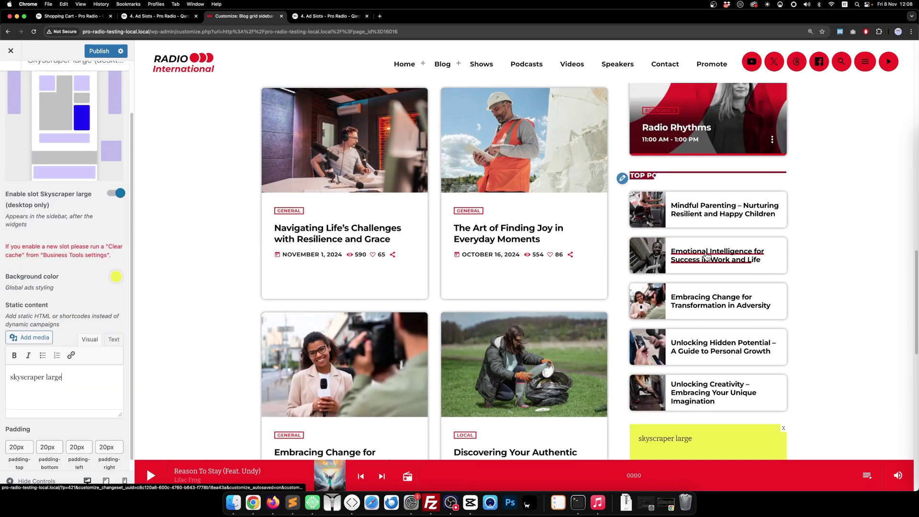
pyautogui.scroll(-8, 707, 254)
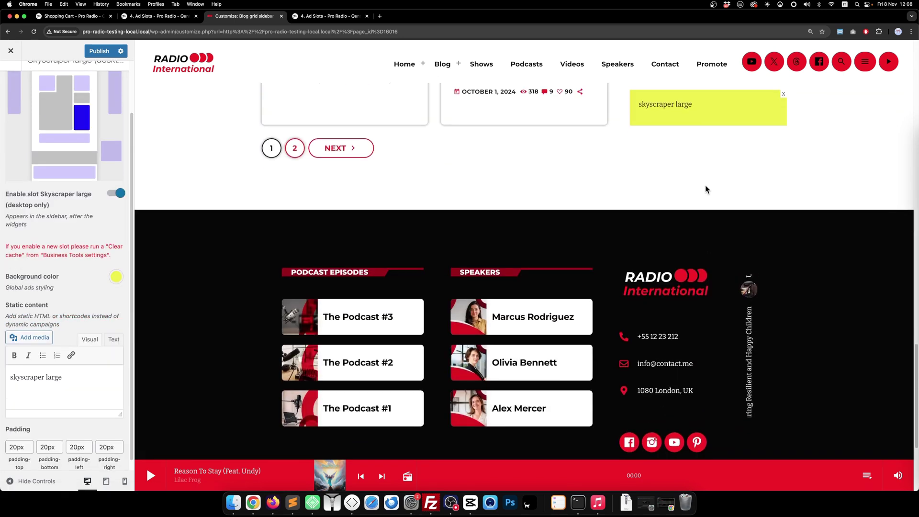
pyautogui.scroll(6, 699, 136)
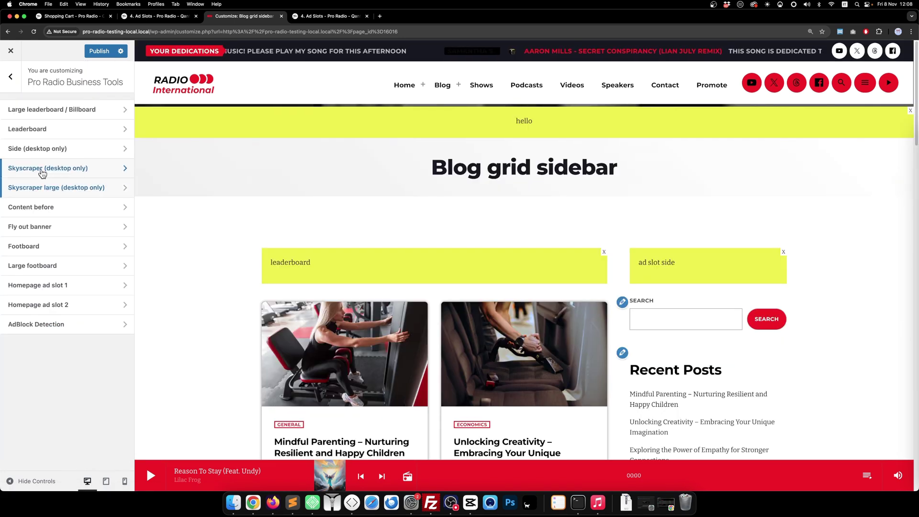
# Give the Skyscraper (desktop only) slot the static content "skyscraper" with a yellow background.
pyautogui.click(42, 173)
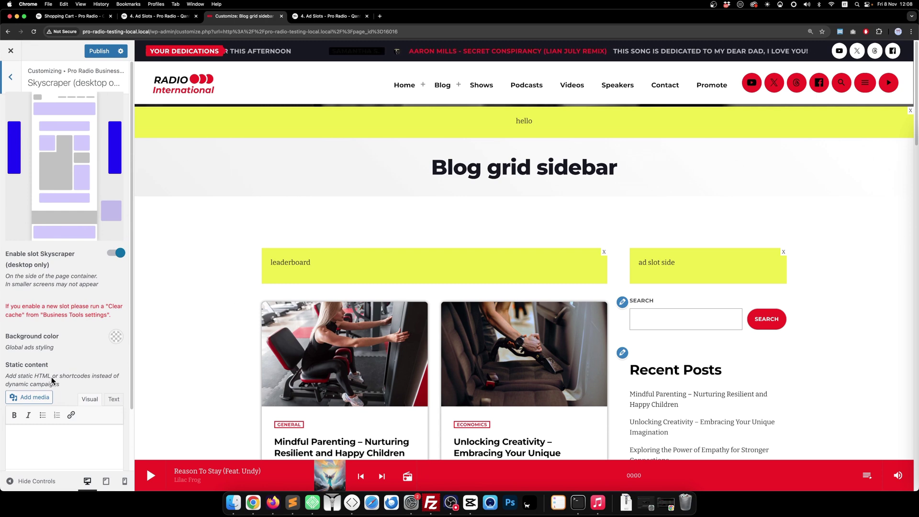
pyautogui.scroll(-3, 53, 361)
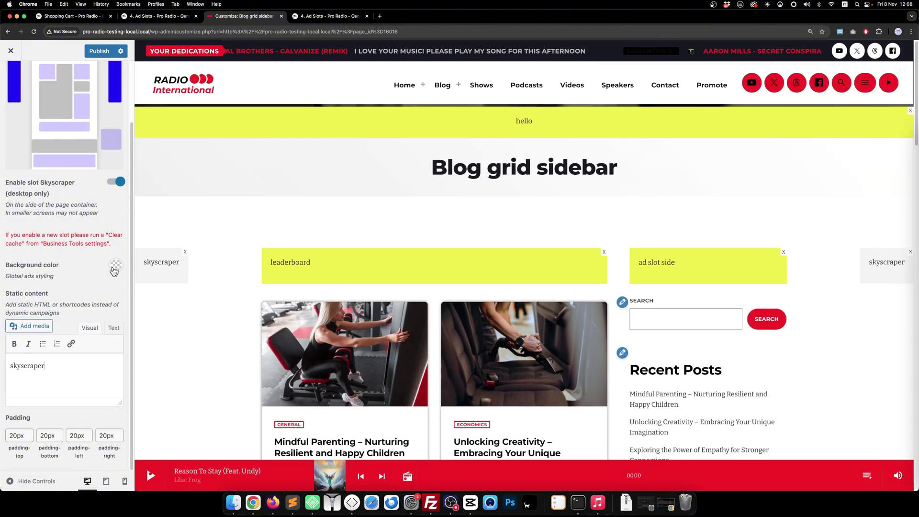
pyautogui.click(116, 266)
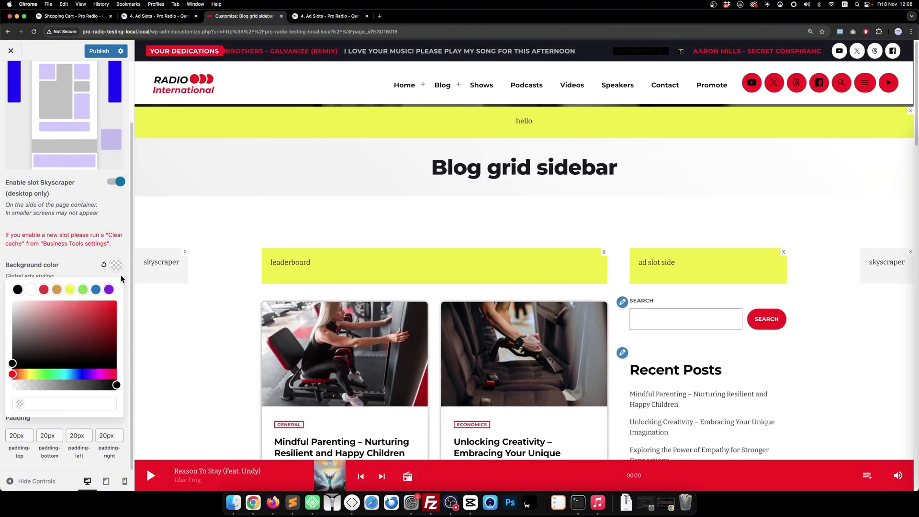
pyautogui.click(70, 290)
pyautogui.click(196, 230)
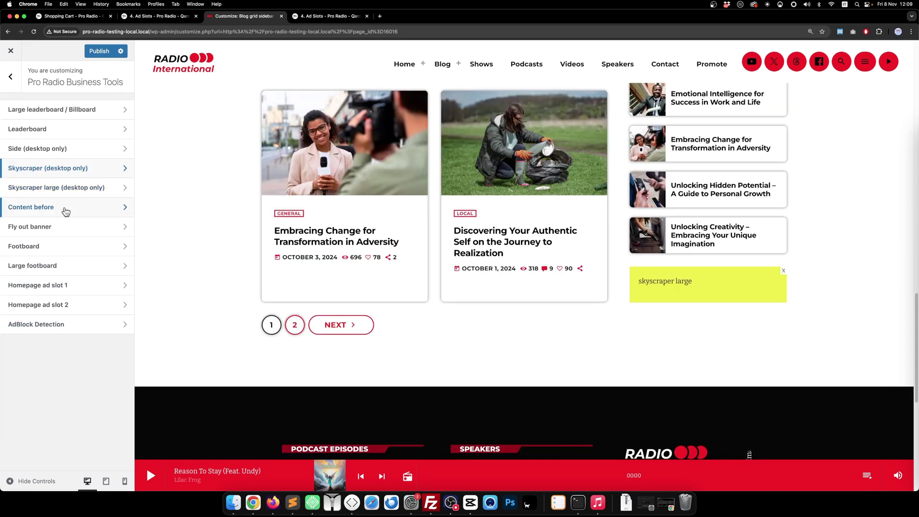
# Give the Content before slot the static content "Content before" with a yellow background, previewing it on the Mindful Parenting post.
pyautogui.click(66, 212)
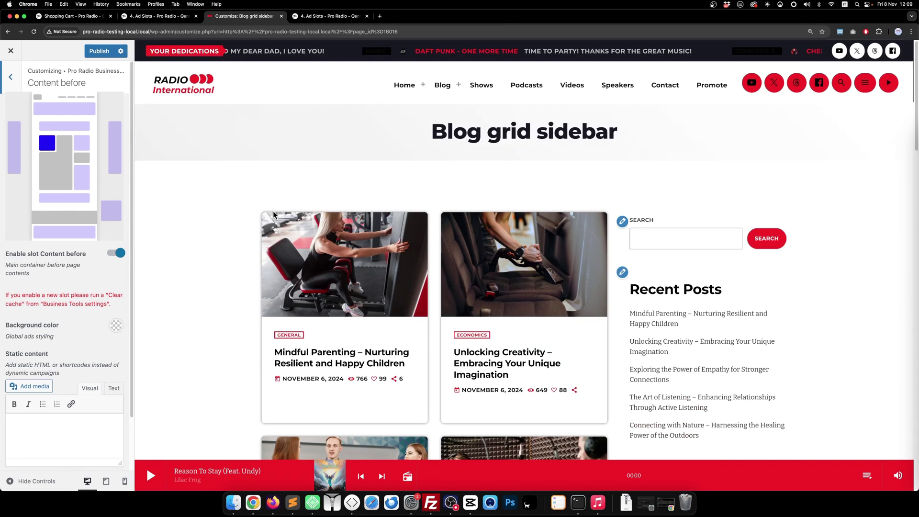
pyautogui.click(361, 283)
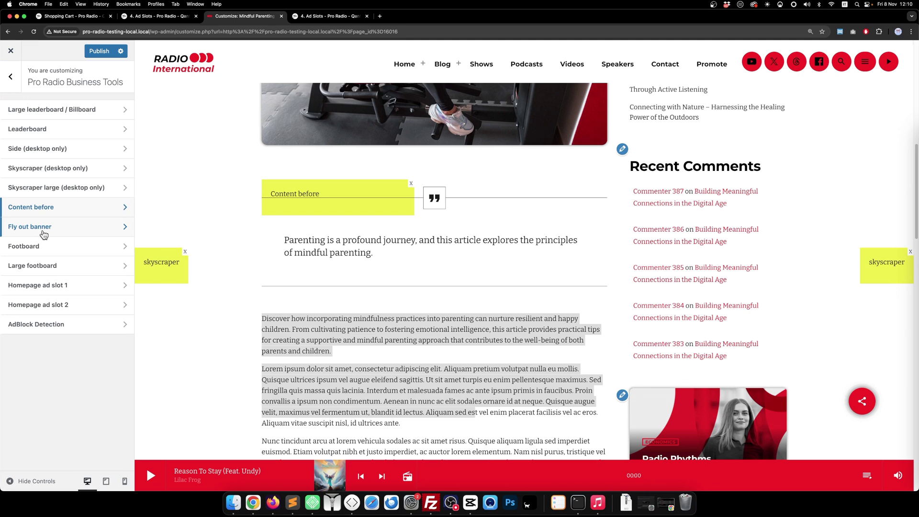
# Give the Fly out banner slot the static content "fly out" with a yellow background and check it in the post preview.
pyautogui.click(44, 228)
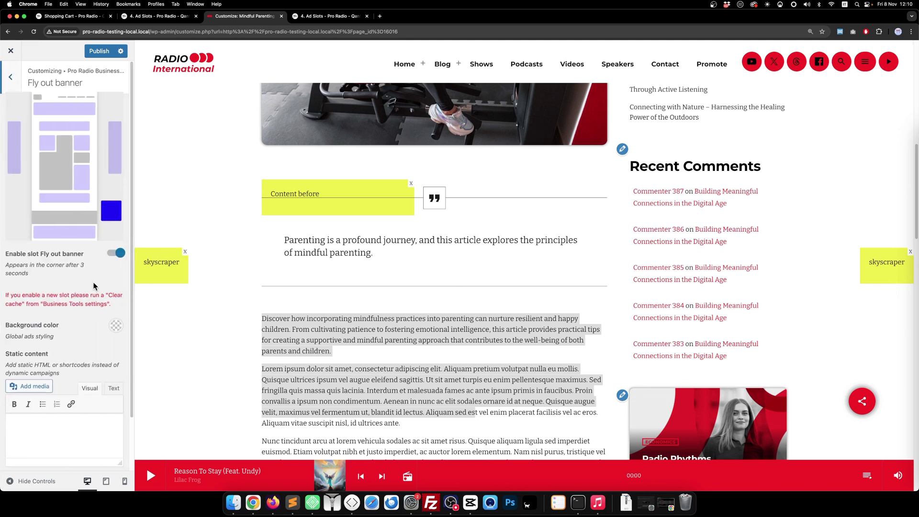
pyautogui.scroll(-3, 99, 254)
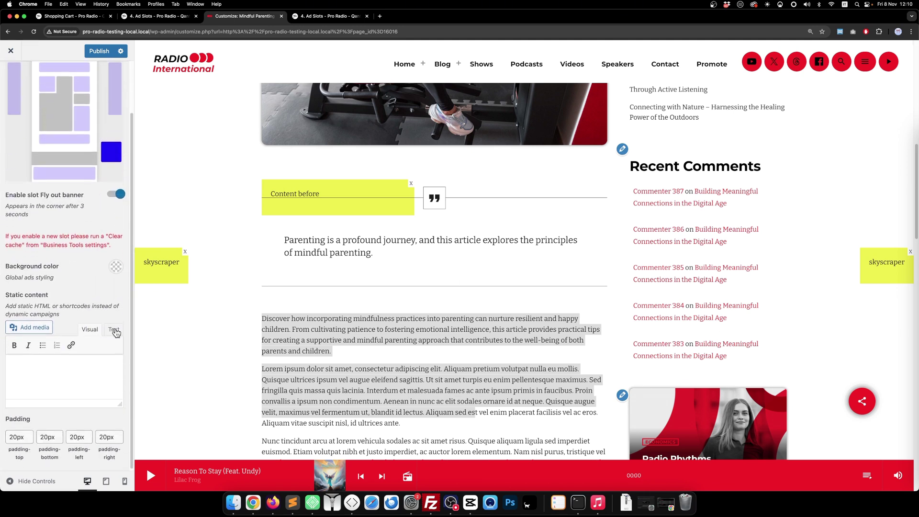
pyautogui.click(115, 268)
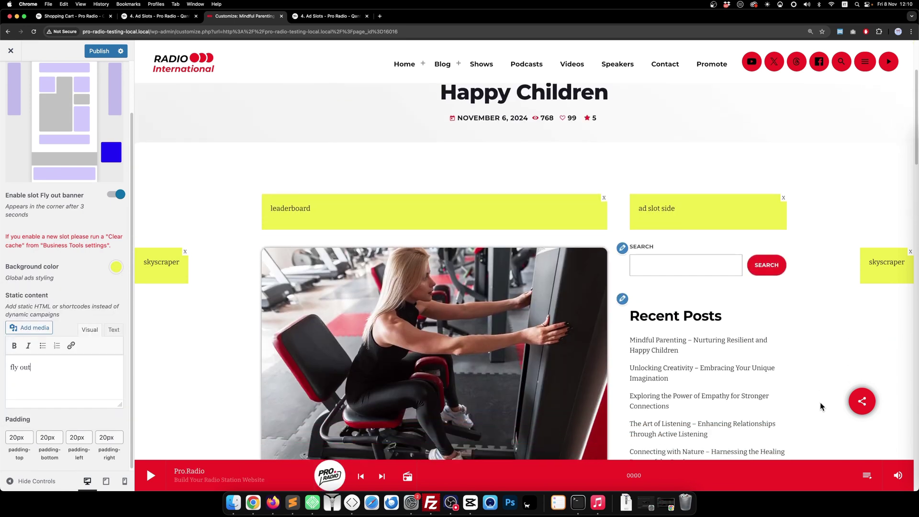
pyautogui.scroll(-3, 824, 405)
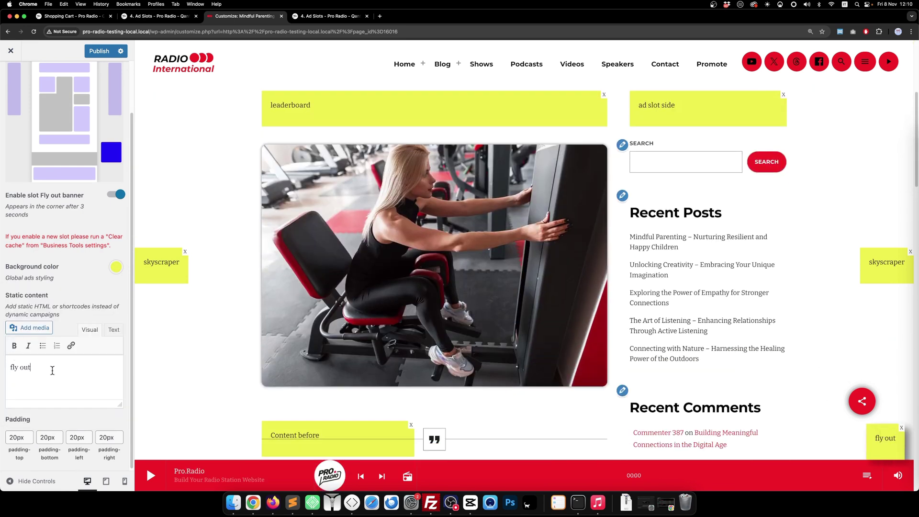
# Insert the deer and red triangle "Dear Dreams" cover from the media library into the Fly out banner's static content and shrink it.
pyautogui.click(42, 331)
pyautogui.click(149, 171)
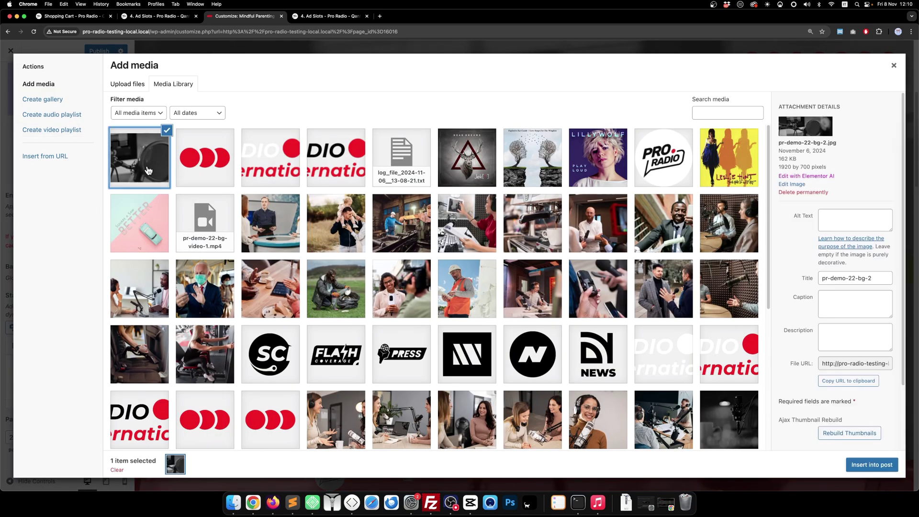
pyautogui.click(475, 166)
pyautogui.click(870, 464)
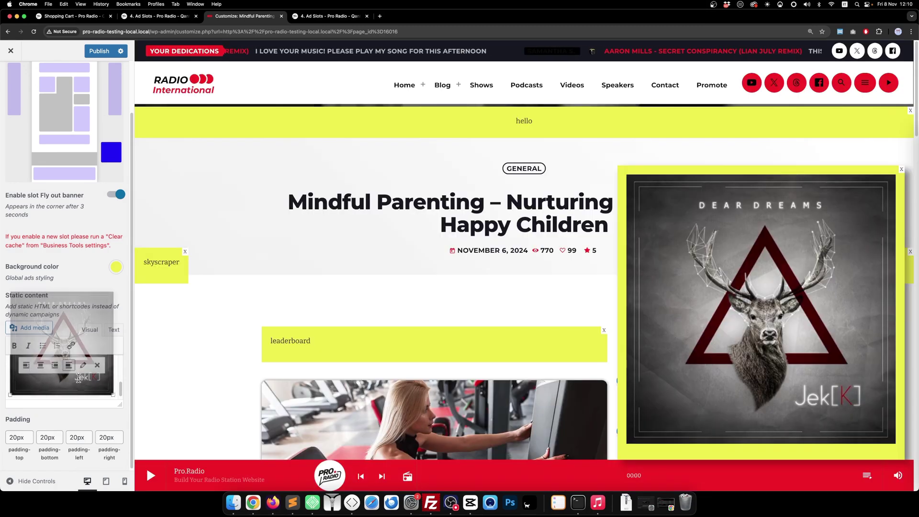
pyautogui.click(113, 394)
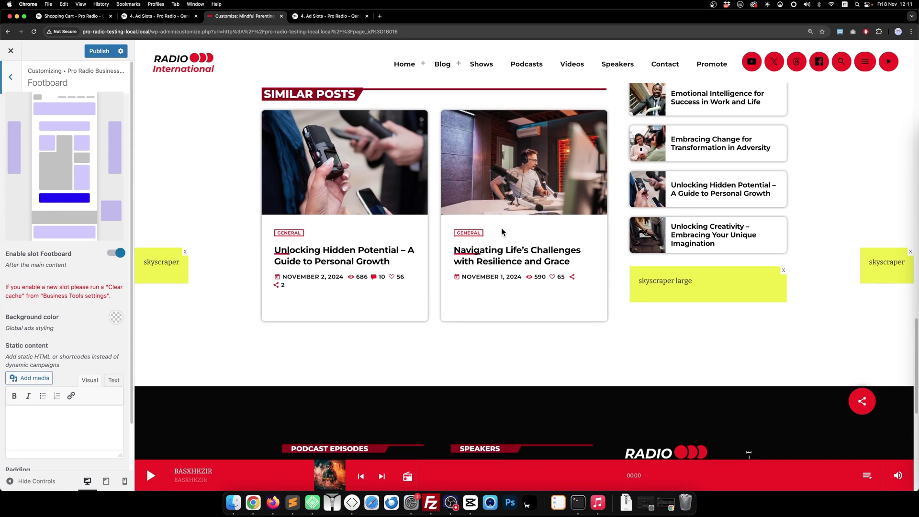
# Give the yellow Footboard and Large footboard slots the static contents "footboard" and "large footboar", checking both on the Blog horizontal page.
pyautogui.click(94, 425)
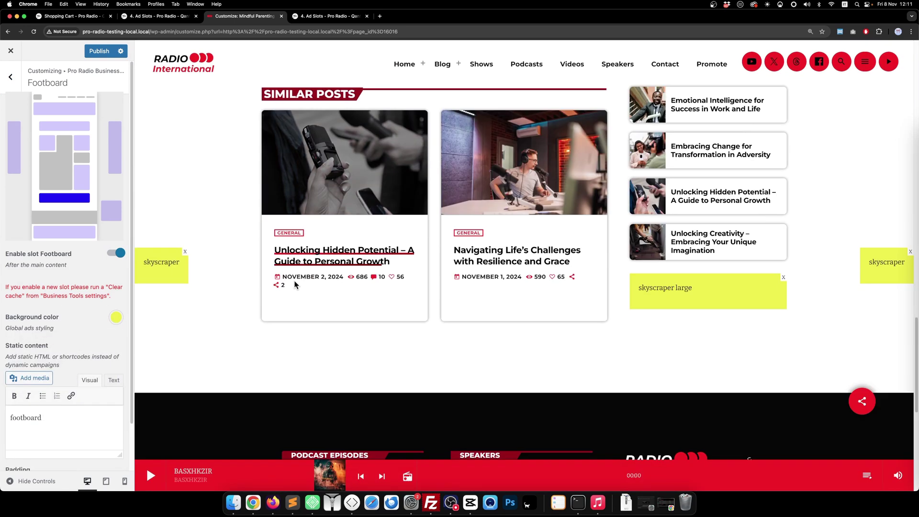
pyautogui.scroll(15, 295, 284)
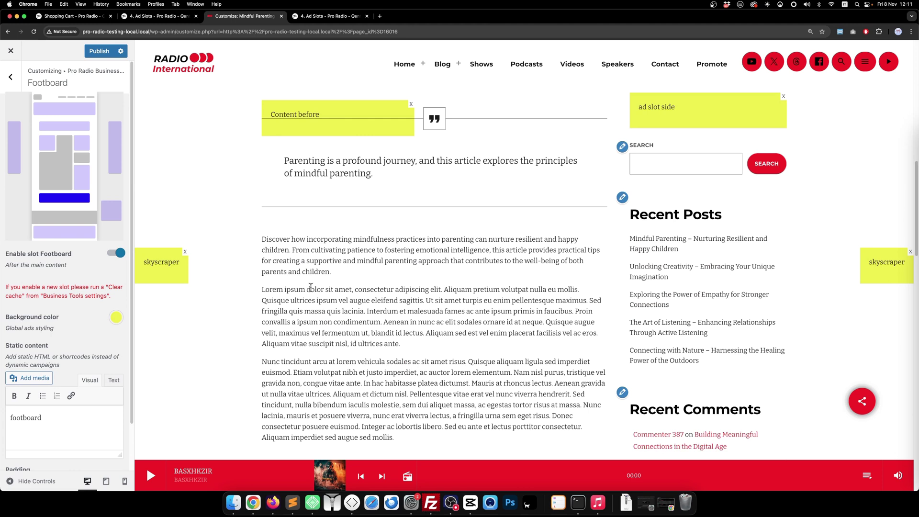
pyautogui.moveTo(443, 87)
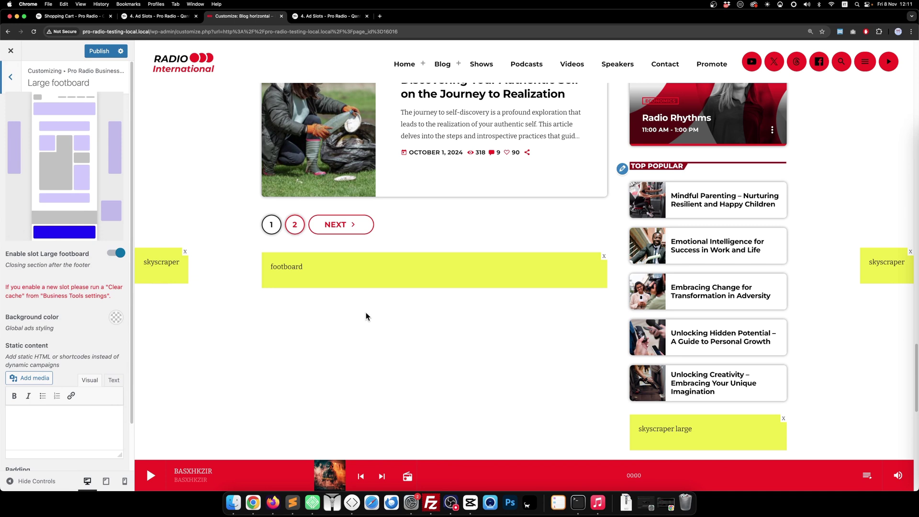
pyautogui.scroll(-10, 365, 312)
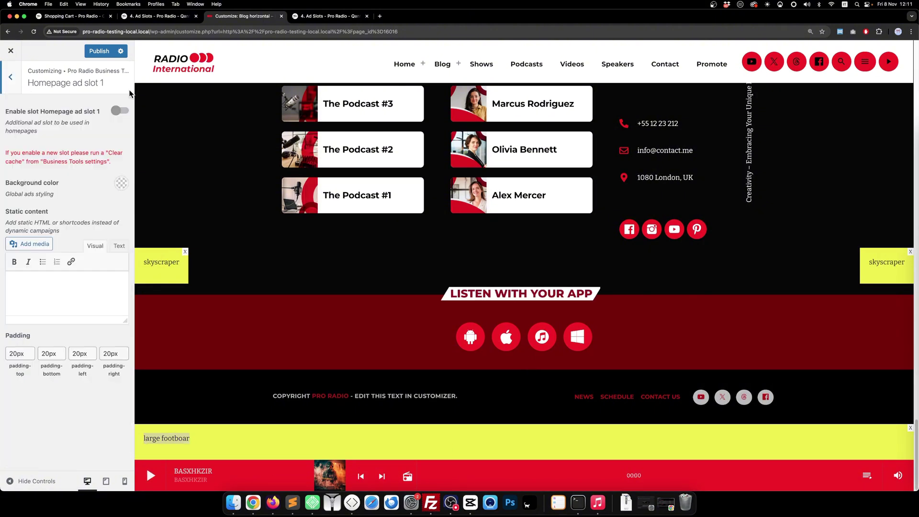
# Enable Homepage ad slot 1 and Homepage ad slot 2, giving slot 2 the static content "Adslot Custom 2".
pyautogui.click(120, 110)
pyautogui.click(18, 91)
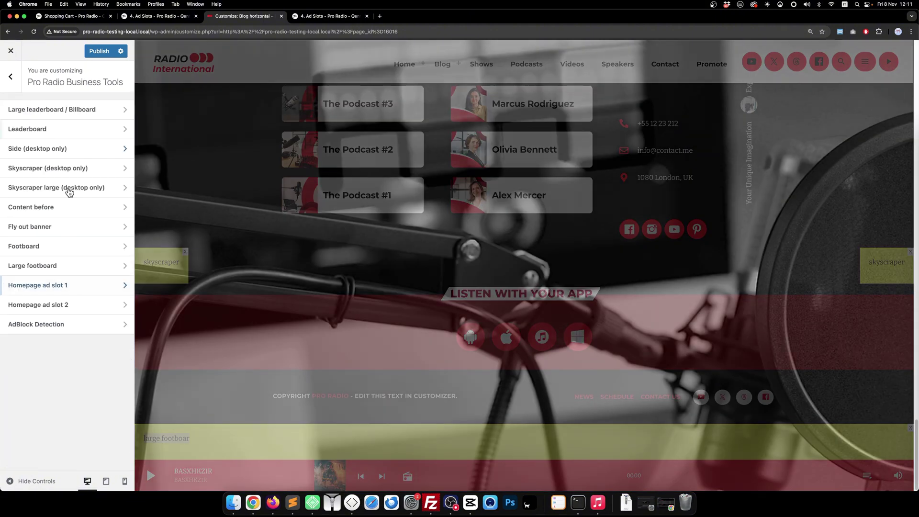
pyautogui.click(45, 309)
pyautogui.click(122, 112)
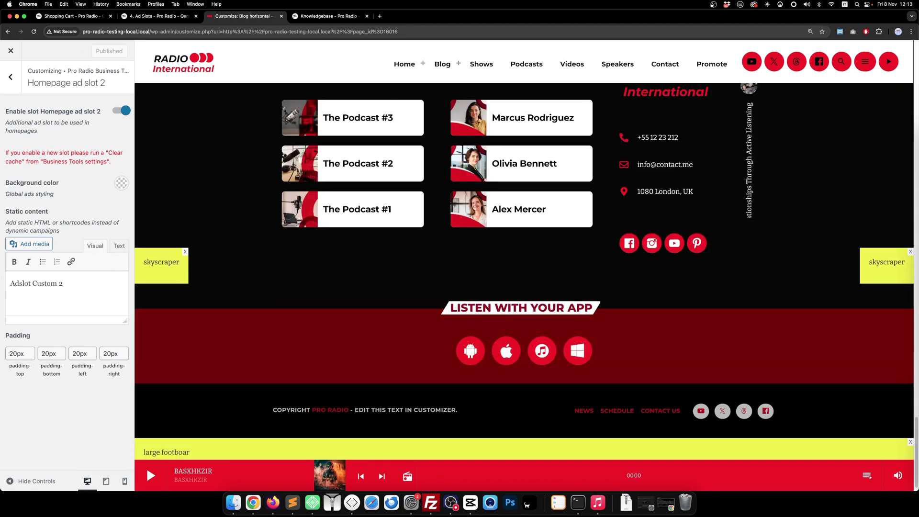
# Clear the static content of the Homepage ad slot 2 and Large leaderboard / Billboard slots.
pyautogui.click(90, 302)
pyautogui.click(10, 77)
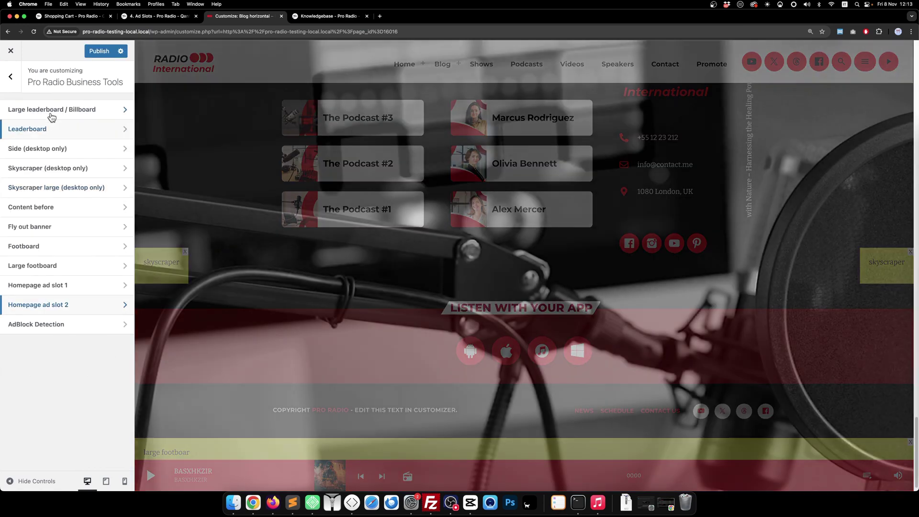
pyautogui.click(51, 117)
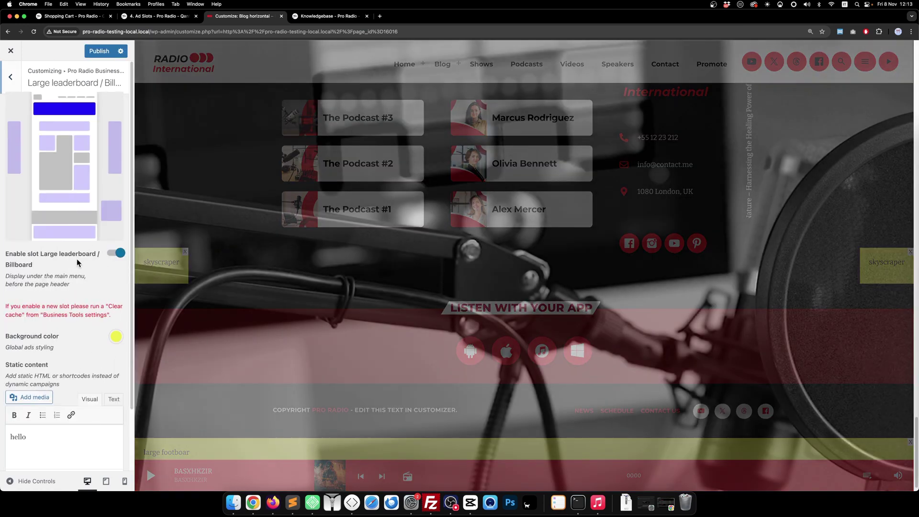
pyautogui.doubleClick(21, 437)
pyautogui.press('BackSpace')
pyautogui.scroll(-3, 29, 371)
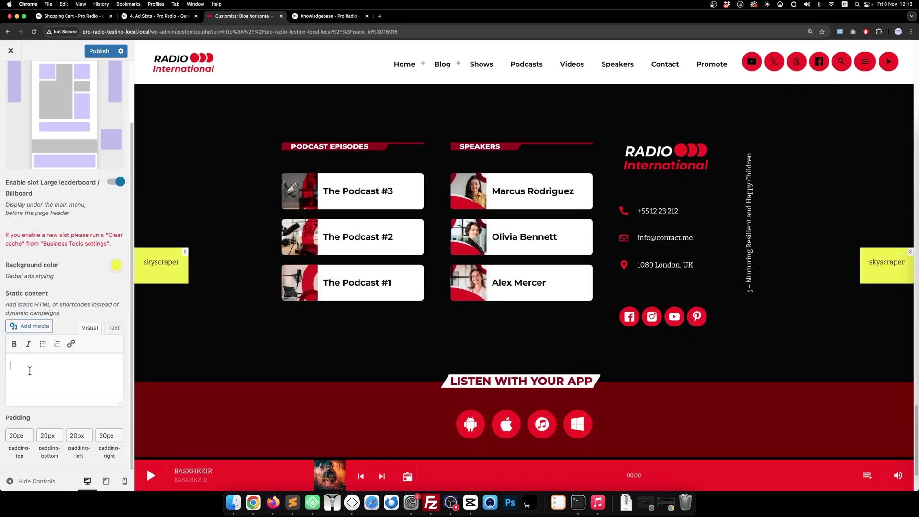
pyautogui.scroll(3, 27, 87)
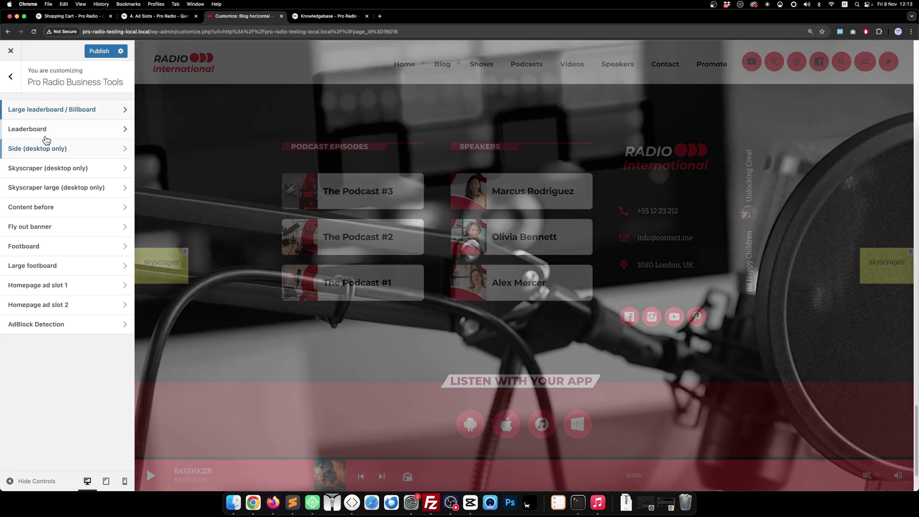
# Clear the static content of the Leaderboard and Side (desktop only) slots.
pyautogui.click(39, 129)
pyautogui.moveTo(61, 415); pyautogui.dragTo(7, 403)
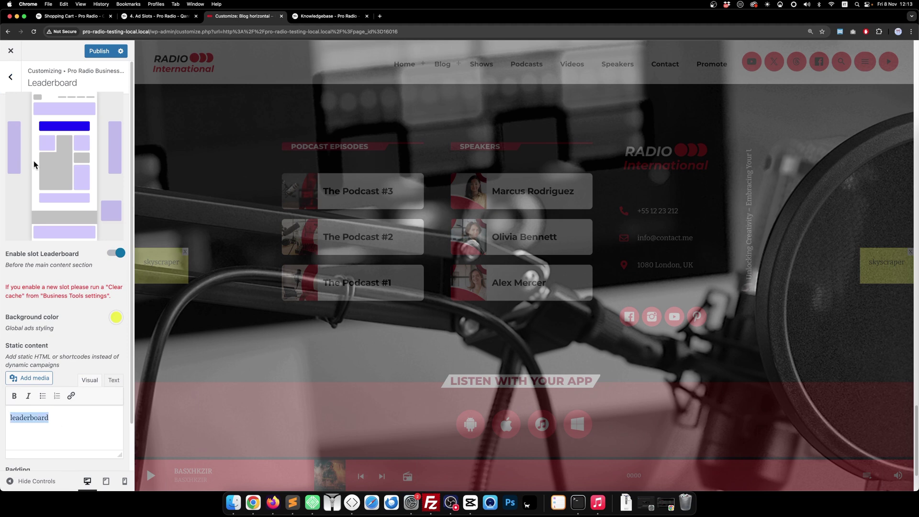
pyautogui.click(11, 77)
pyautogui.click(40, 150)
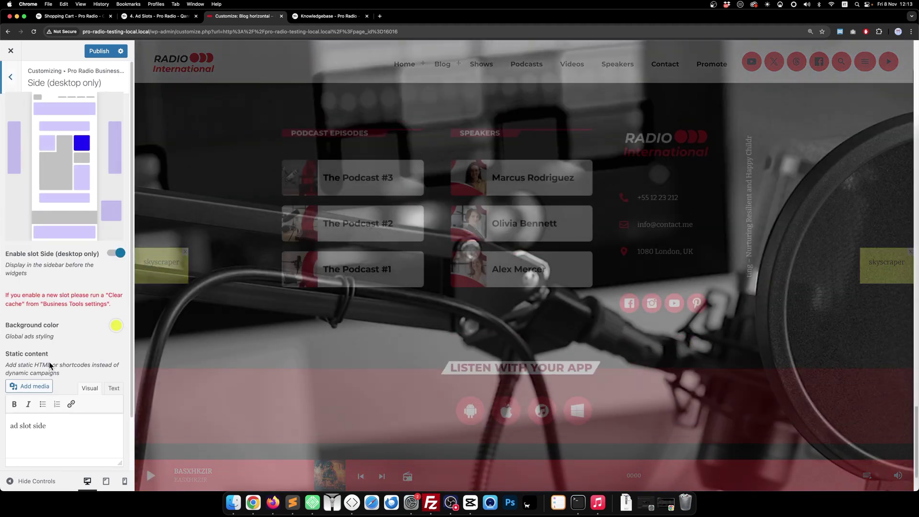
pyautogui.click(10, 80)
# Clear the static content of the Skyscraper (desktop only) and Skyscraper large (desktop only) slots.
pyautogui.click(51, 214)
pyautogui.moveTo(46, 437); pyautogui.dragTo(15, 423)
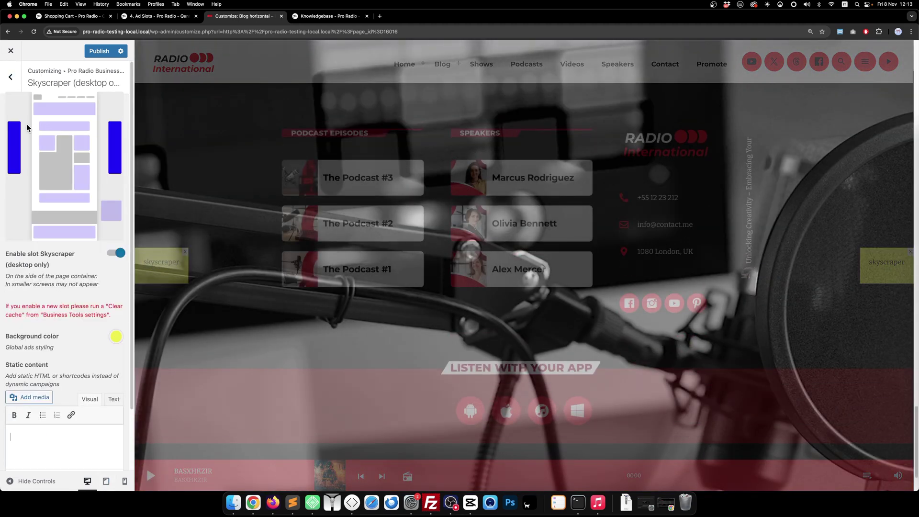
pyautogui.click(10, 82)
pyautogui.click(51, 236)
pyautogui.press('super+a')
pyautogui.press('BackSpace')
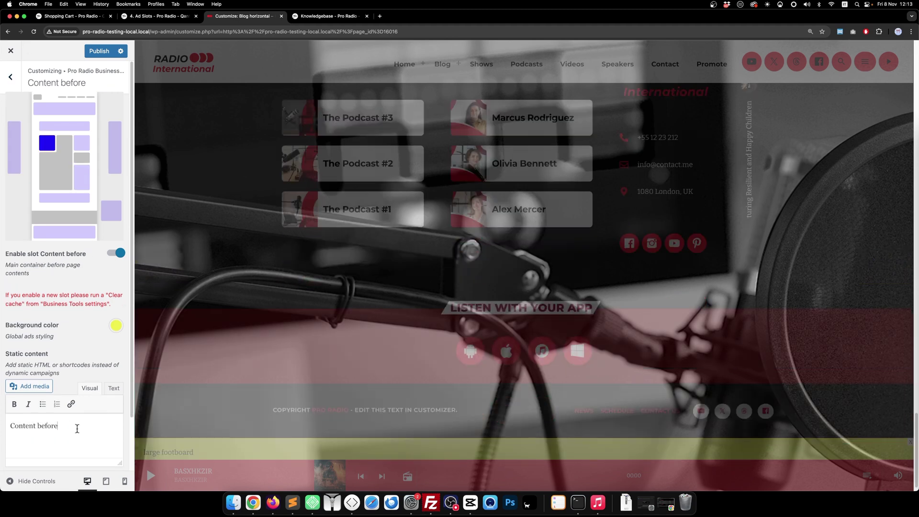
# Clear the static content of the Content before slot and remove the image from the Fly out banner's static content.
pyautogui.press('super+a')
pyautogui.click(11, 76)
pyautogui.click(54, 228)
pyautogui.click(19, 431)
pyautogui.click(80, 445)
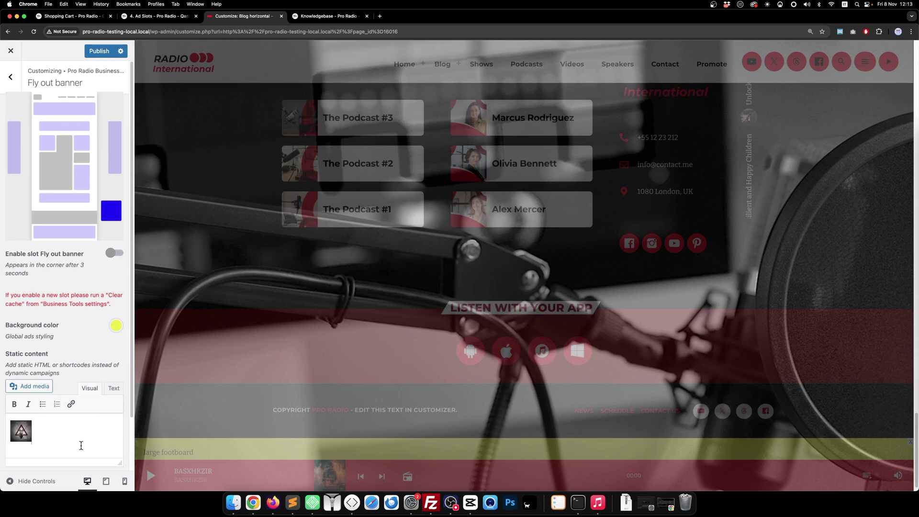
pyautogui.press('super+a')
pyautogui.press('BackSpace')
pyautogui.click(113, 387)
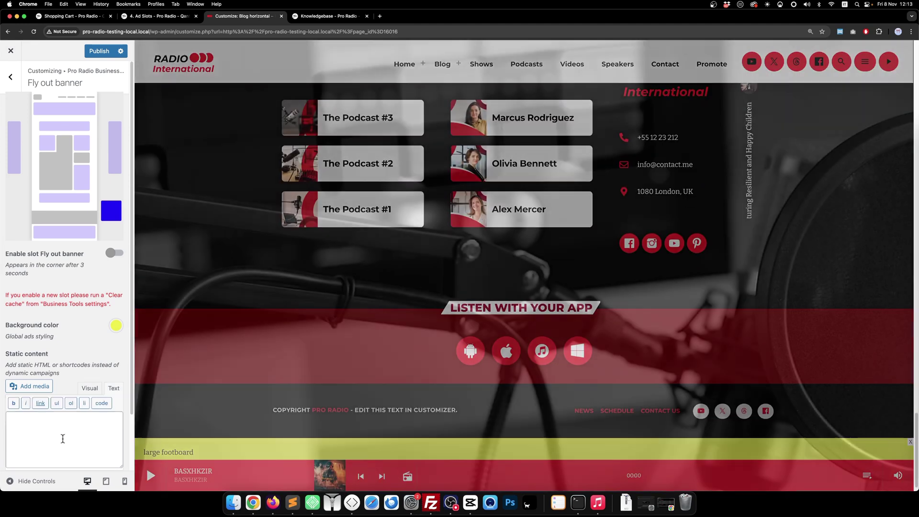
pyautogui.click(11, 78)
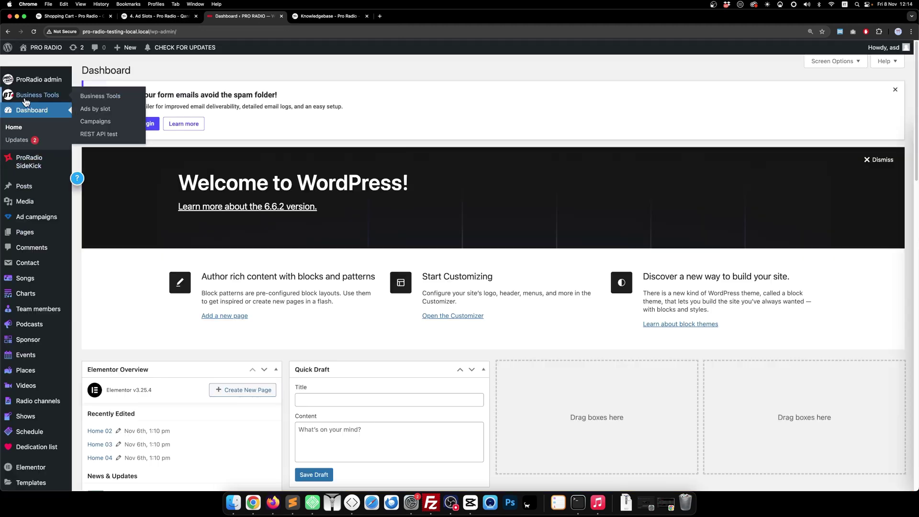
# Save the Business Tools settings with Clear cache on save enabled and return to the Ad Slots knowledgebase article.
pyautogui.click(37, 95)
pyautogui.scroll(-10, 244, 412)
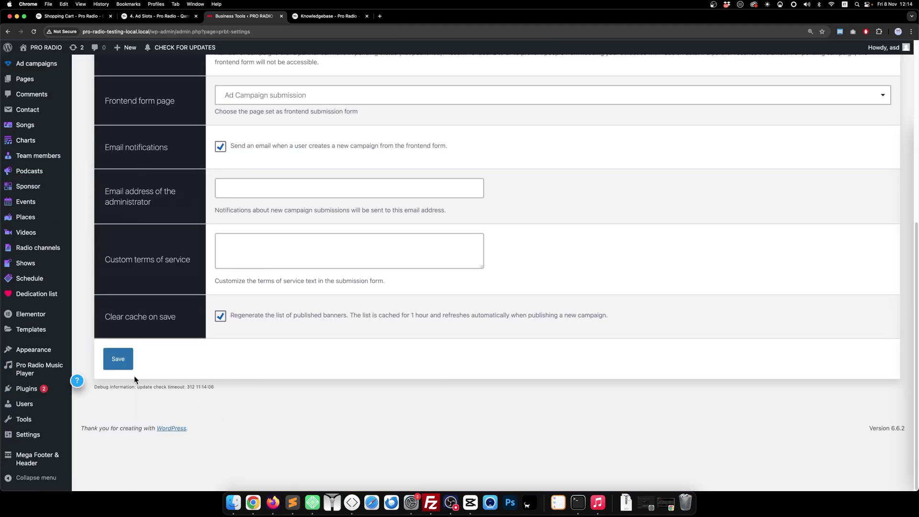
pyautogui.click(118, 358)
pyautogui.hotkey('ctrl', 'shift', 'Tab')
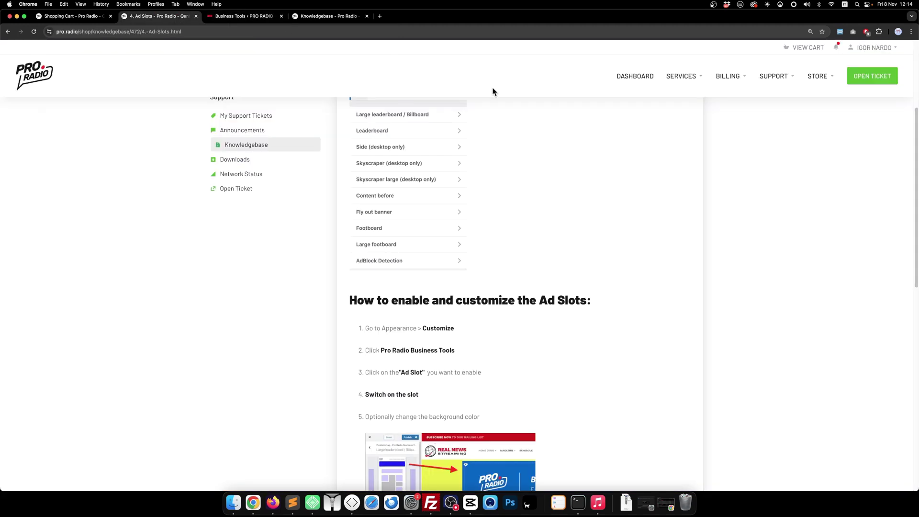